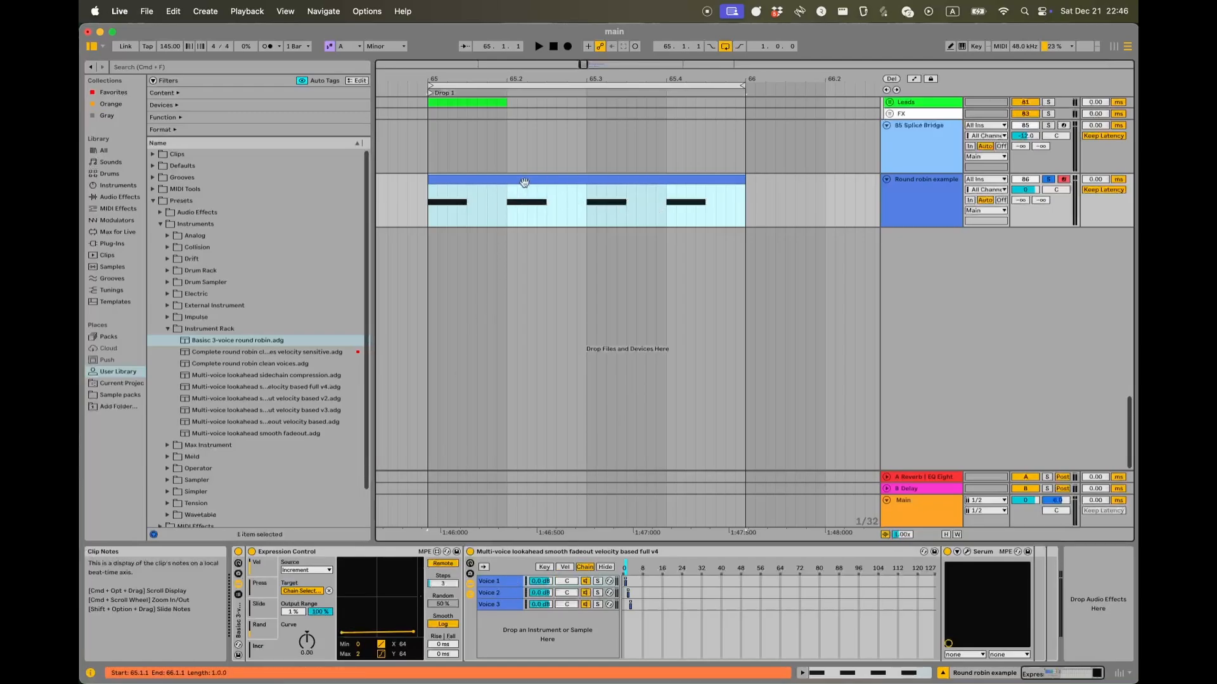
Review the Voice 1, Voice 2 and Voice 3 chains in the rack and audition the Round robin example clip from bar 65
{"action": "left_click", "coordinate": [507, 582]}
{"action": "left_click", "coordinate": [504, 593]}
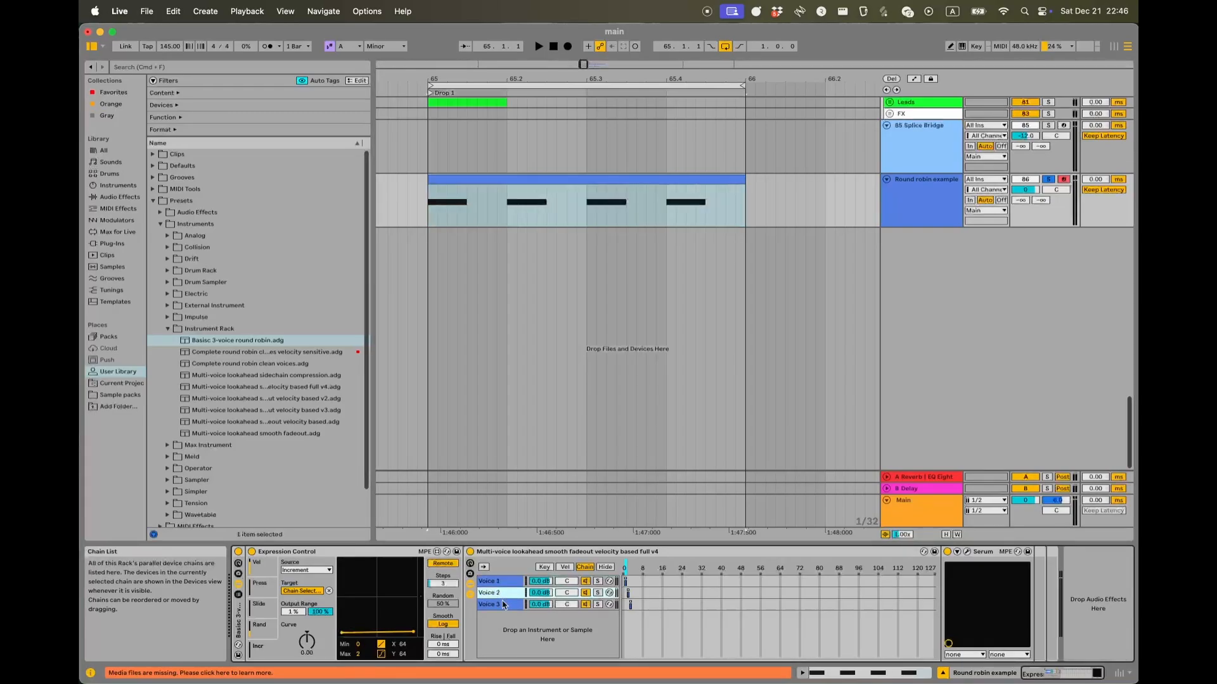
{"action": "left_click", "coordinate": [505, 604]}
{"action": "left_click", "coordinate": [423, 208]}
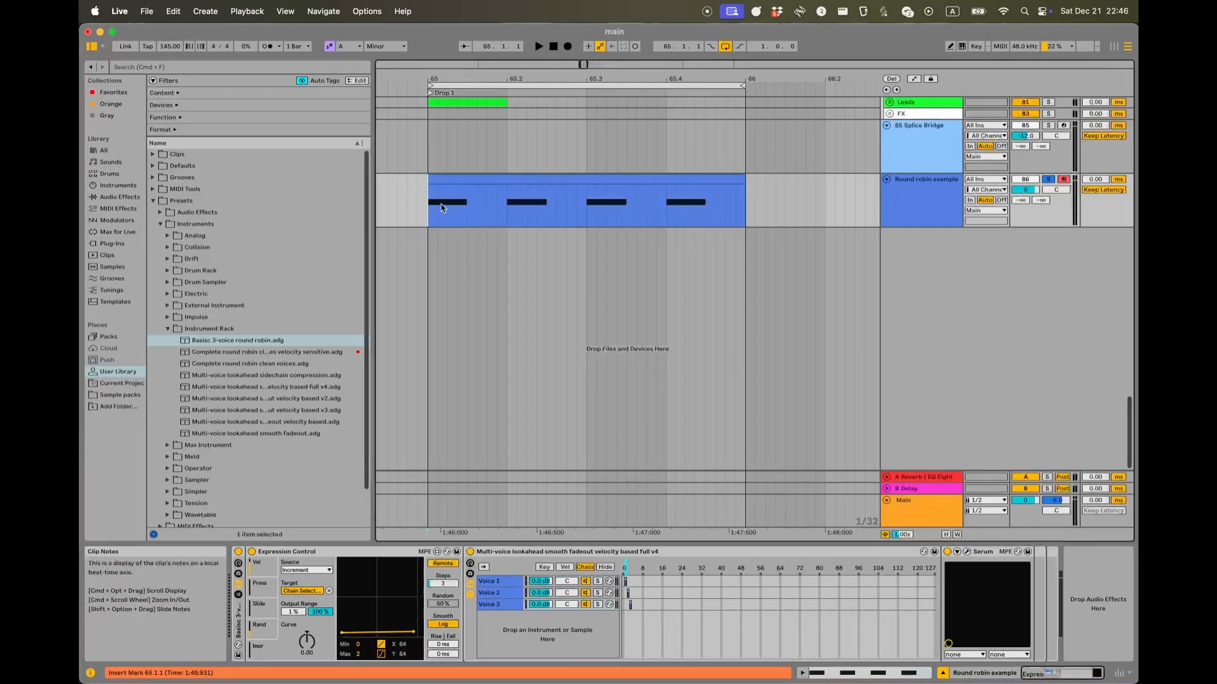
{"action": "key", "text": "space"}
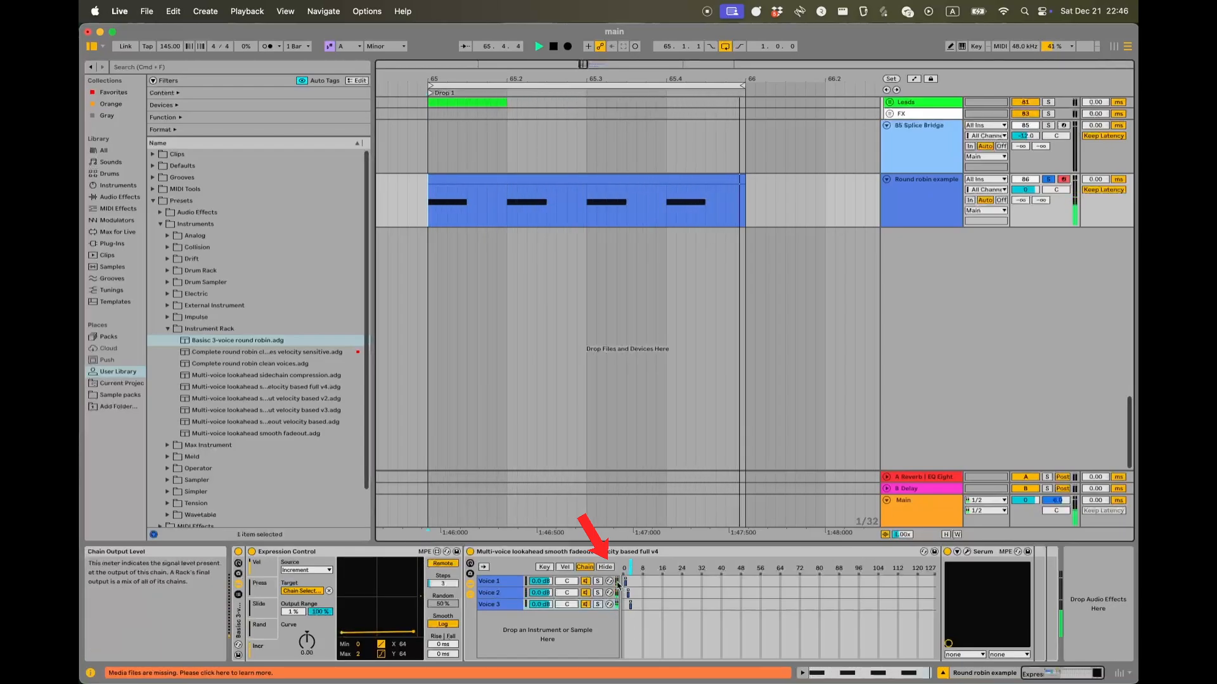
{"action": "key", "text": "space"}
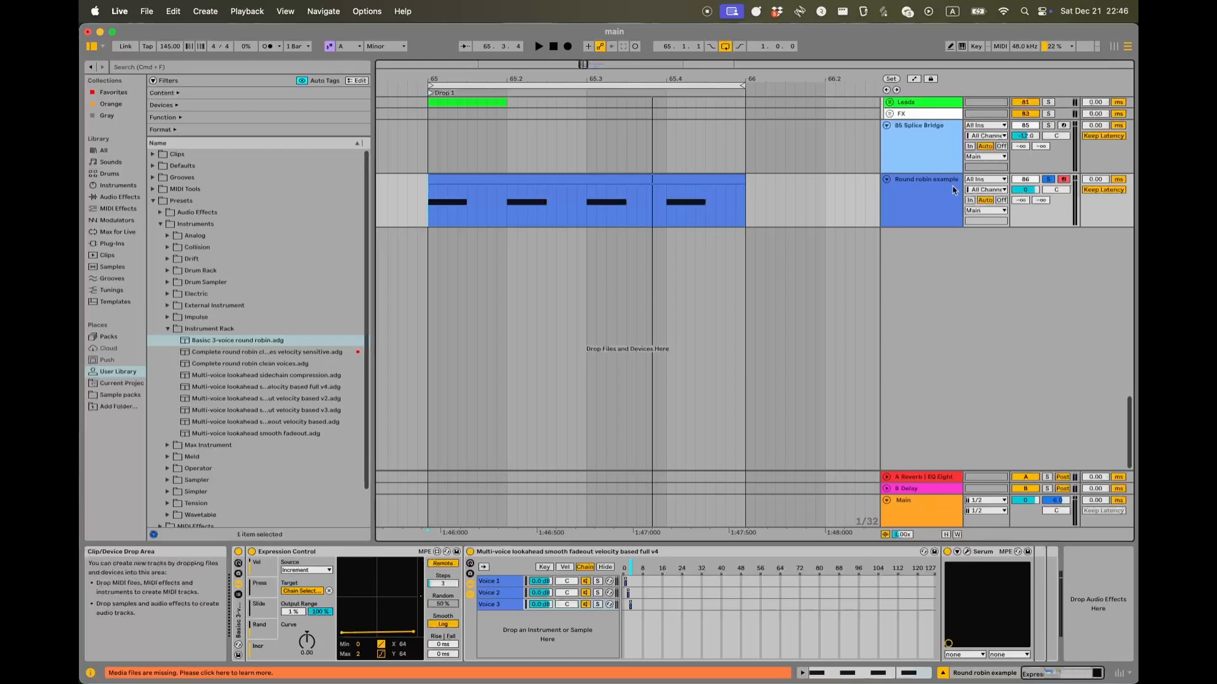
Insert an audio track below the Round robin example track and set its input to that track
{"action": "left_click", "coordinate": [932, 200]}
{"action": "key", "text": "super+t"}
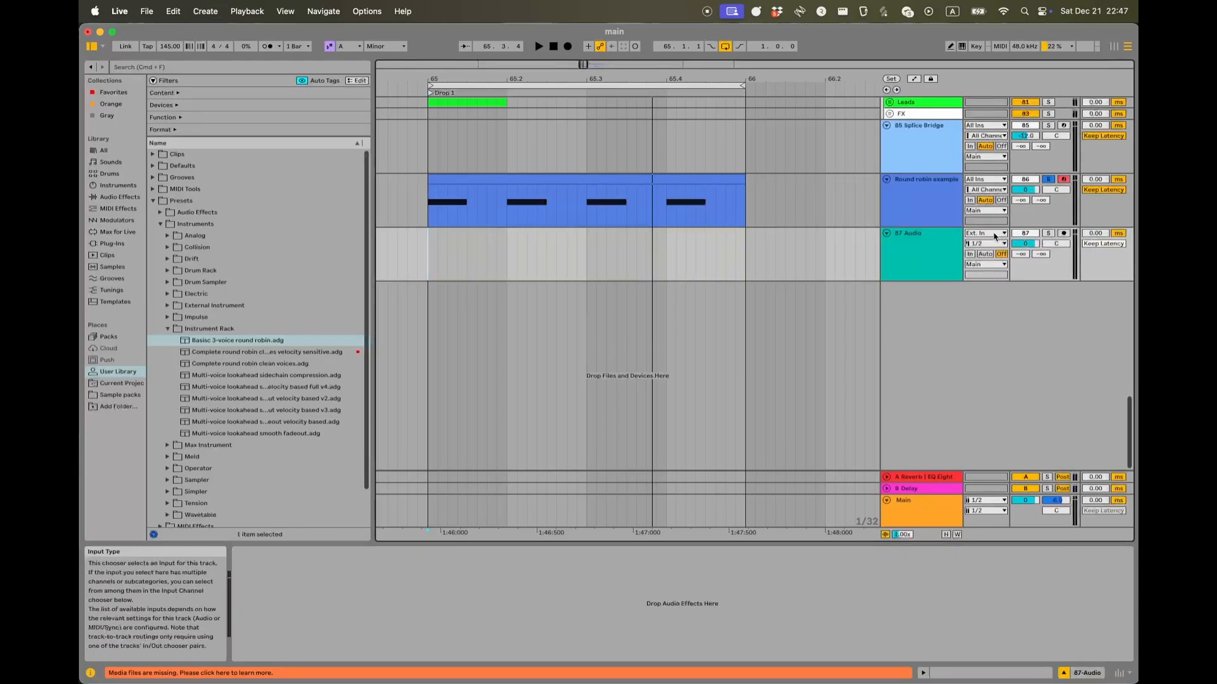
{"action": "left_click", "coordinate": [996, 234]}
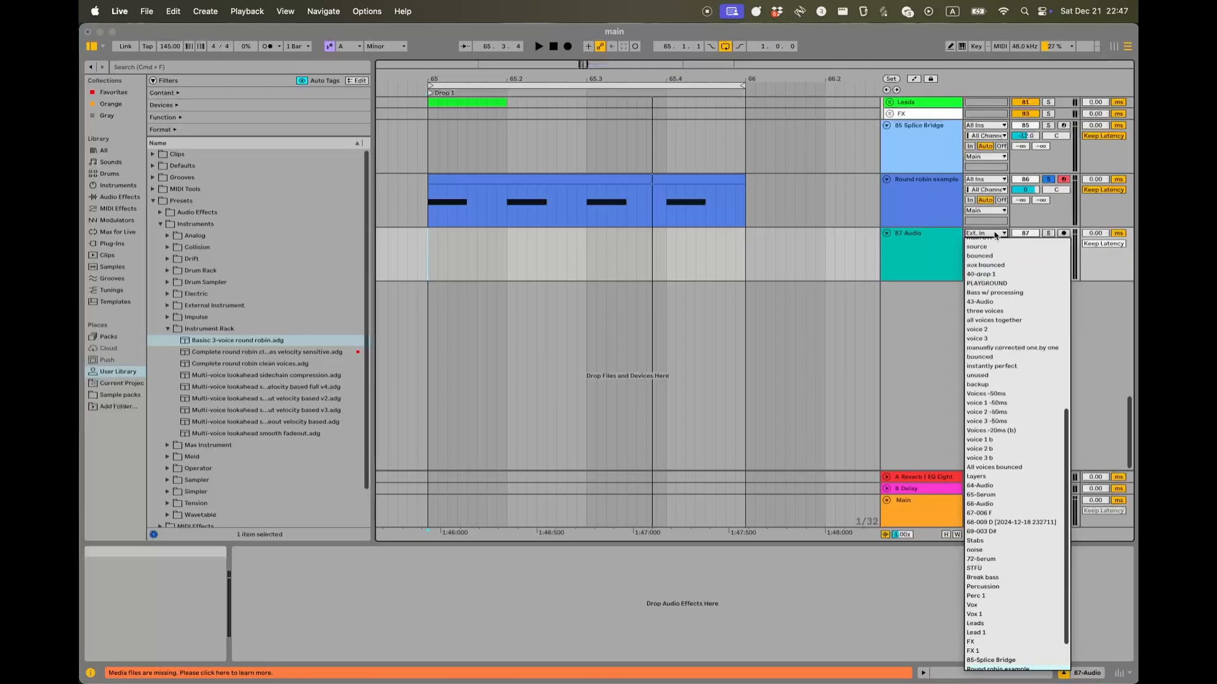
{"action": "left_click", "coordinate": [998, 669]}
{"action": "left_click", "coordinate": [905, 209]}
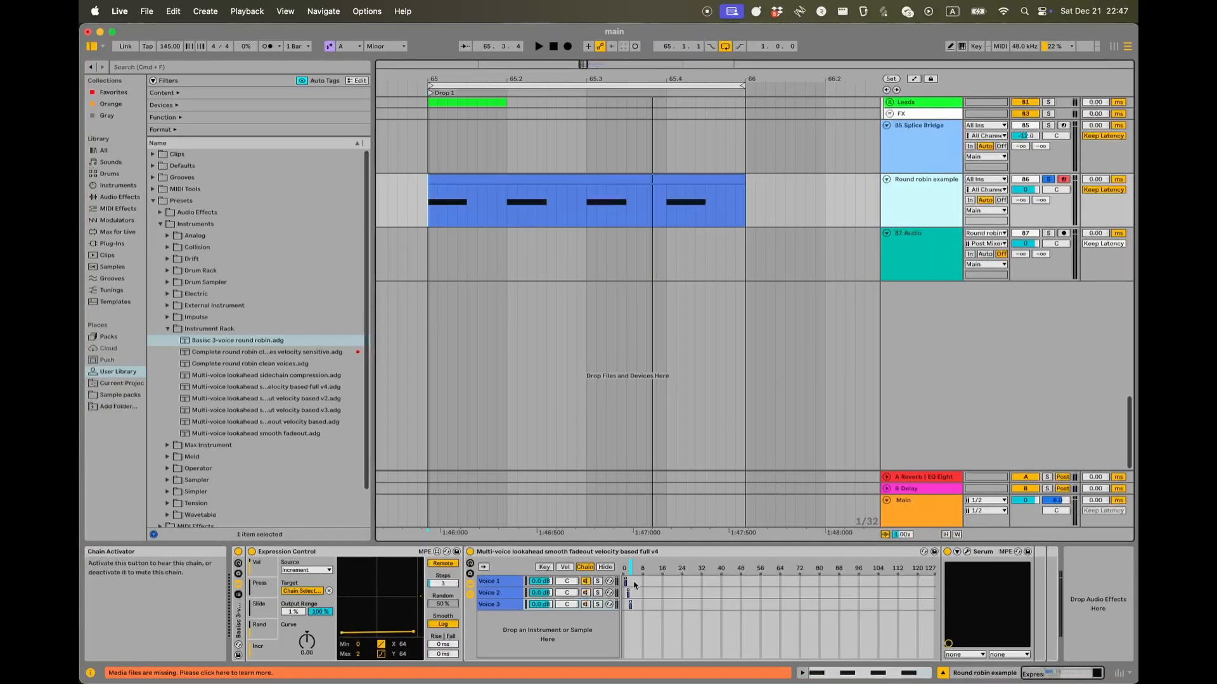
Record the Round robin example track's output onto the armed audio track, starting at 65.1.1
{"action": "left_click", "coordinate": [424, 254]}
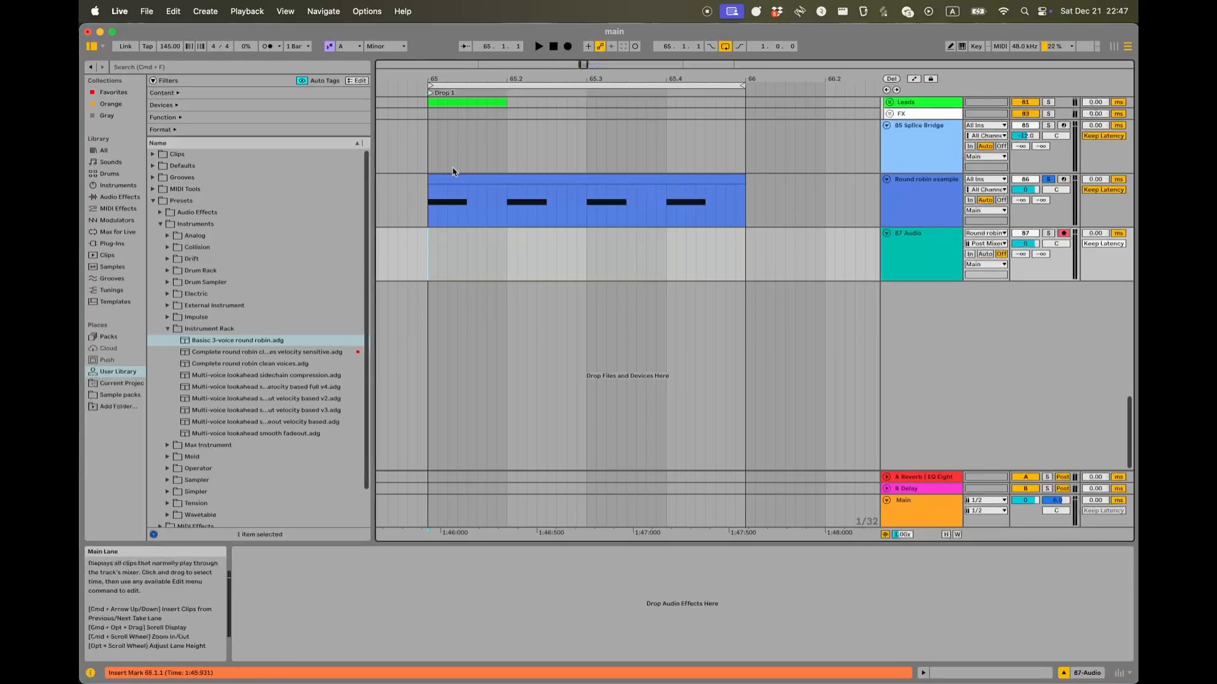
{"action": "left_click", "coordinate": [466, 206]}
{"action": "left_click", "coordinate": [673, 211]}
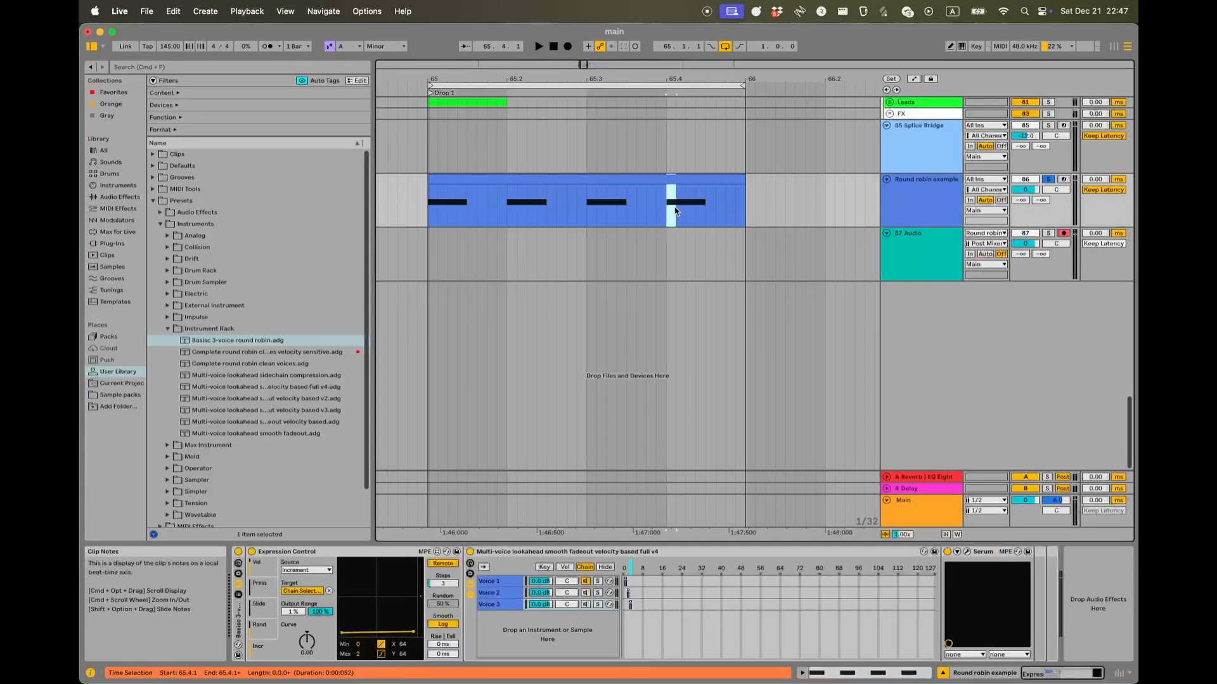
{"action": "left_click_drag", "start_coordinate": [674, 211], "coordinate": [743, 210]}
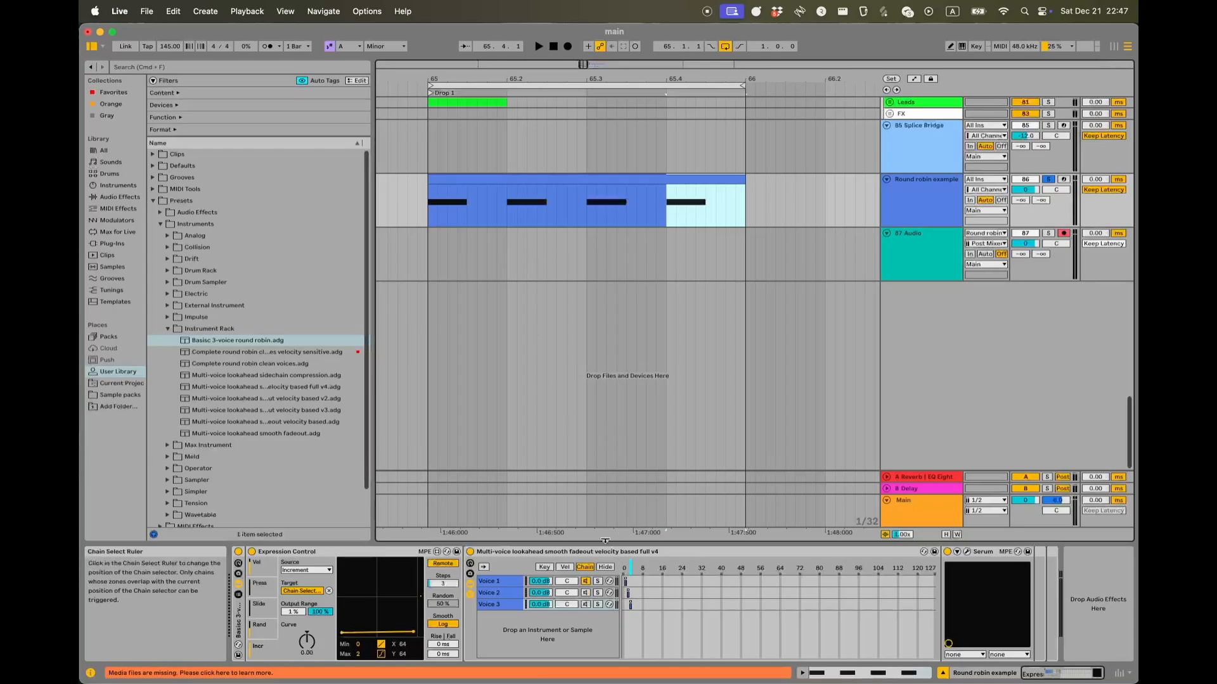
{"action": "left_click", "coordinate": [451, 271]}
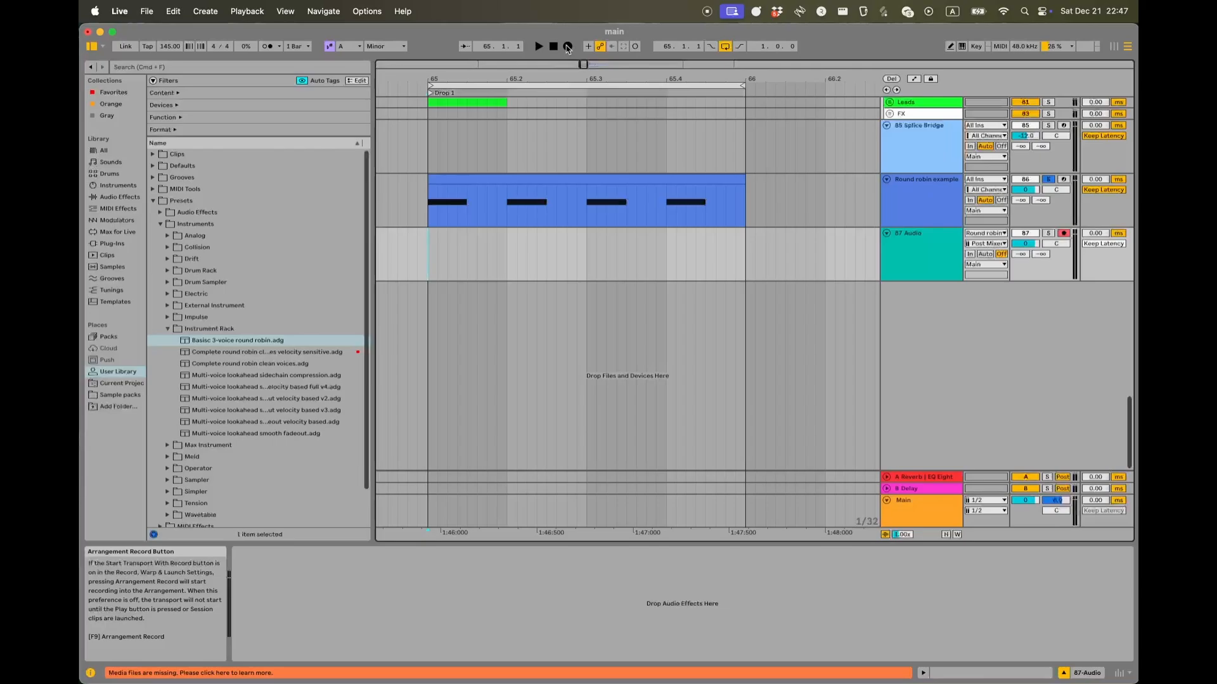
{"action": "left_click", "coordinate": [567, 46]}
{"action": "key", "text": "space"}
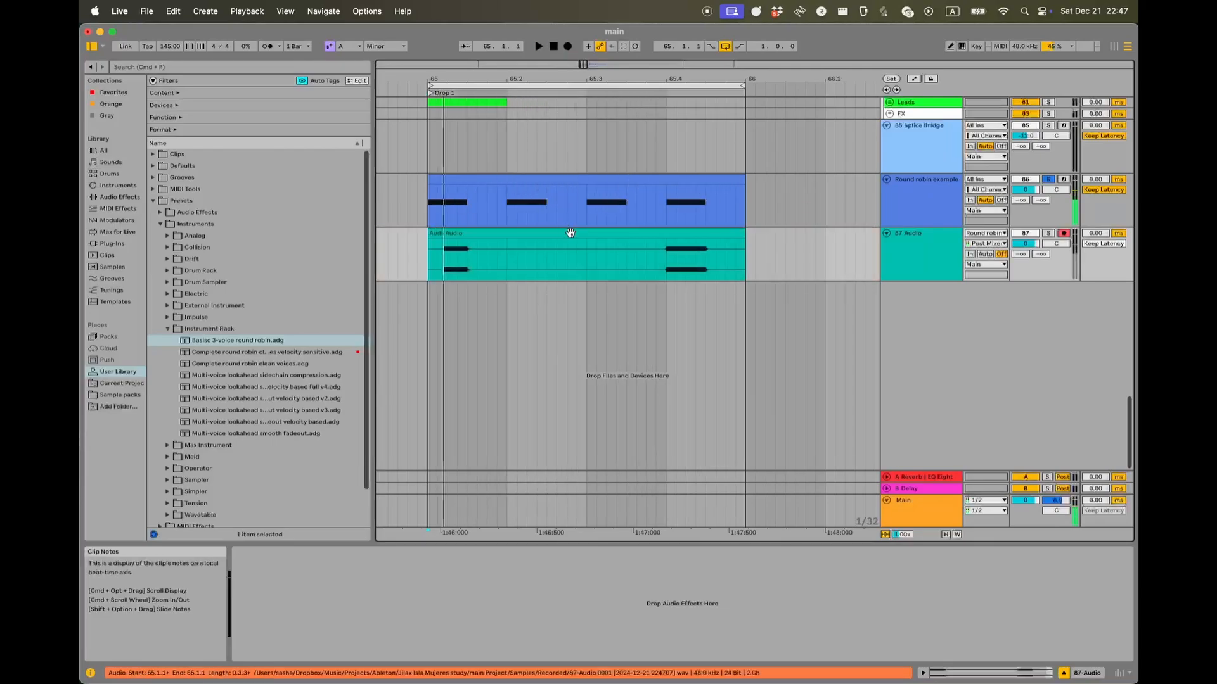
Compare the recorded audio clip with the four MIDI notes above it and check the Voice 1 chain in the rack
{"action": "left_click", "coordinate": [571, 232]}
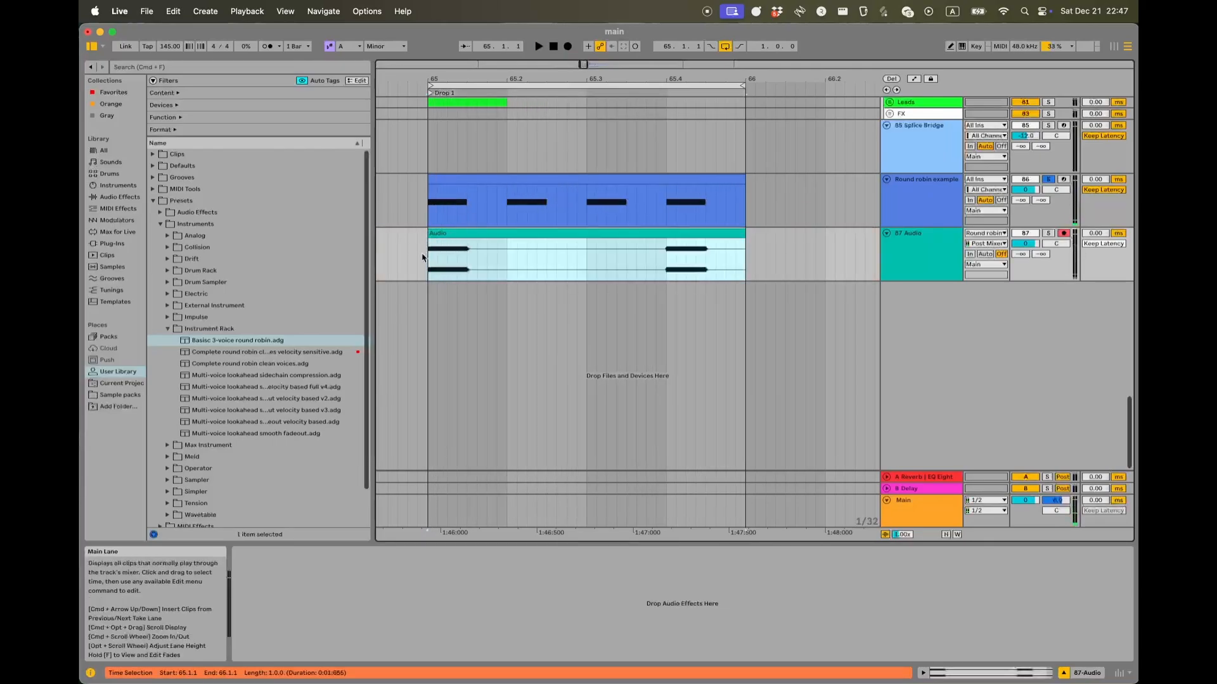
{"action": "left_click_drag", "start_coordinate": [422, 257], "coordinate": [489, 258]}
{"action": "left_click", "coordinate": [500, 253]}
{"action": "left_click_drag", "start_coordinate": [429, 204], "coordinate": [502, 210]}
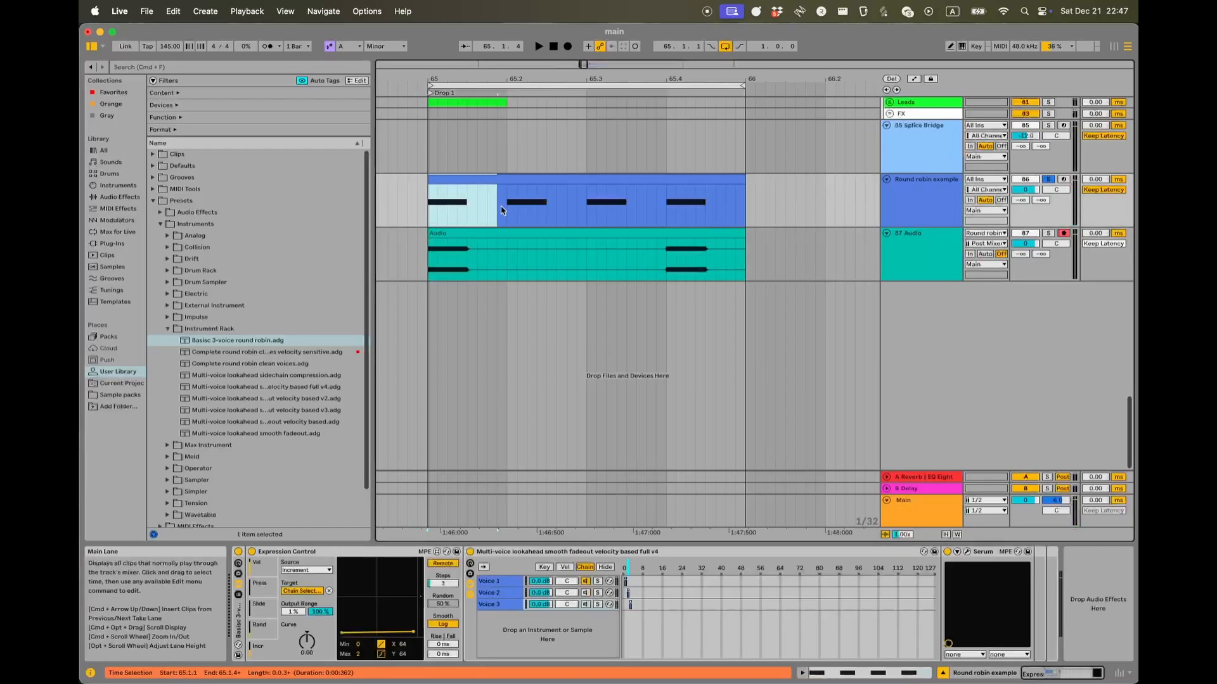
{"action": "left_click_drag", "start_coordinate": [666, 217], "coordinate": [753, 217]}
{"action": "left_click_drag", "start_coordinate": [507, 208], "coordinate": [667, 211]}
{"action": "left_click", "coordinate": [686, 215]}
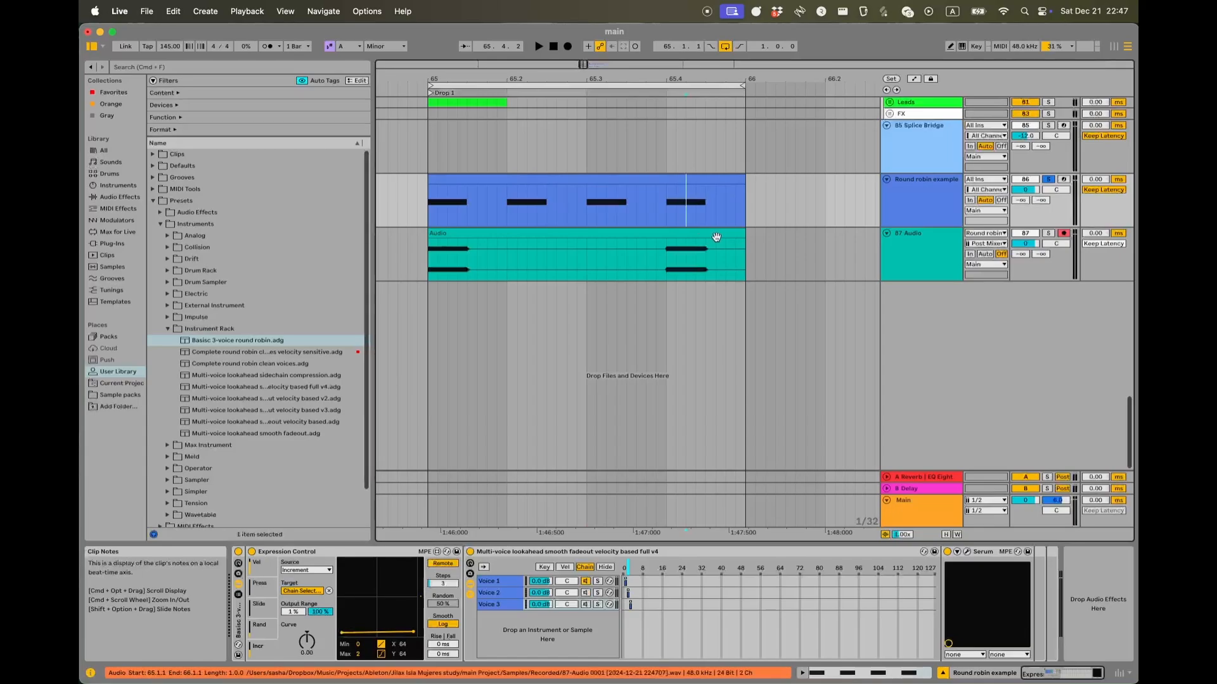
{"action": "left_click", "coordinate": [930, 213]}
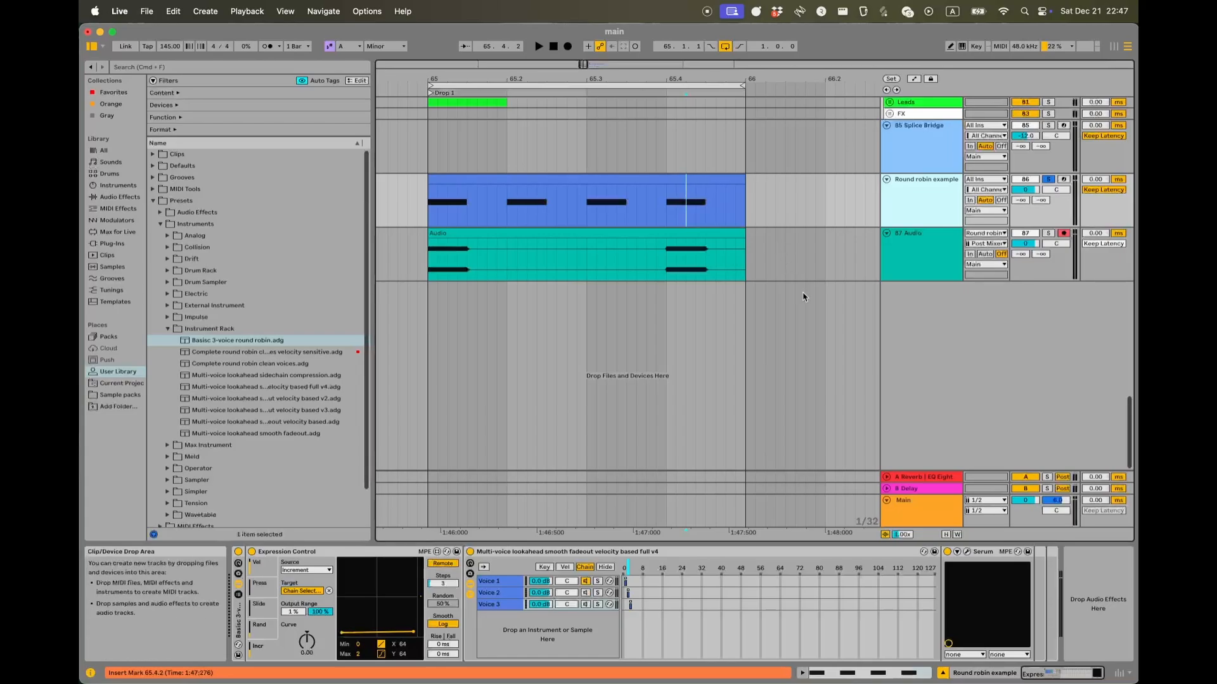
{"action": "left_click", "coordinate": [507, 583]}
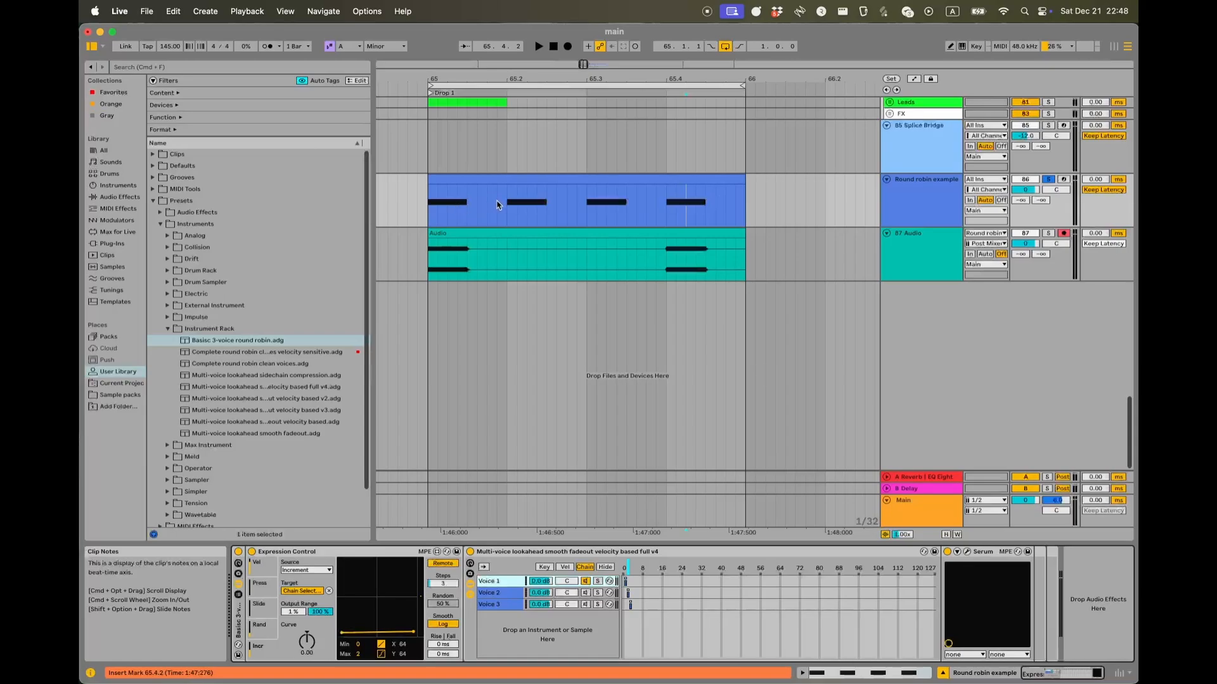
Delete the recorded audio clip together with its audio track
{"action": "left_click", "coordinate": [492, 236]}
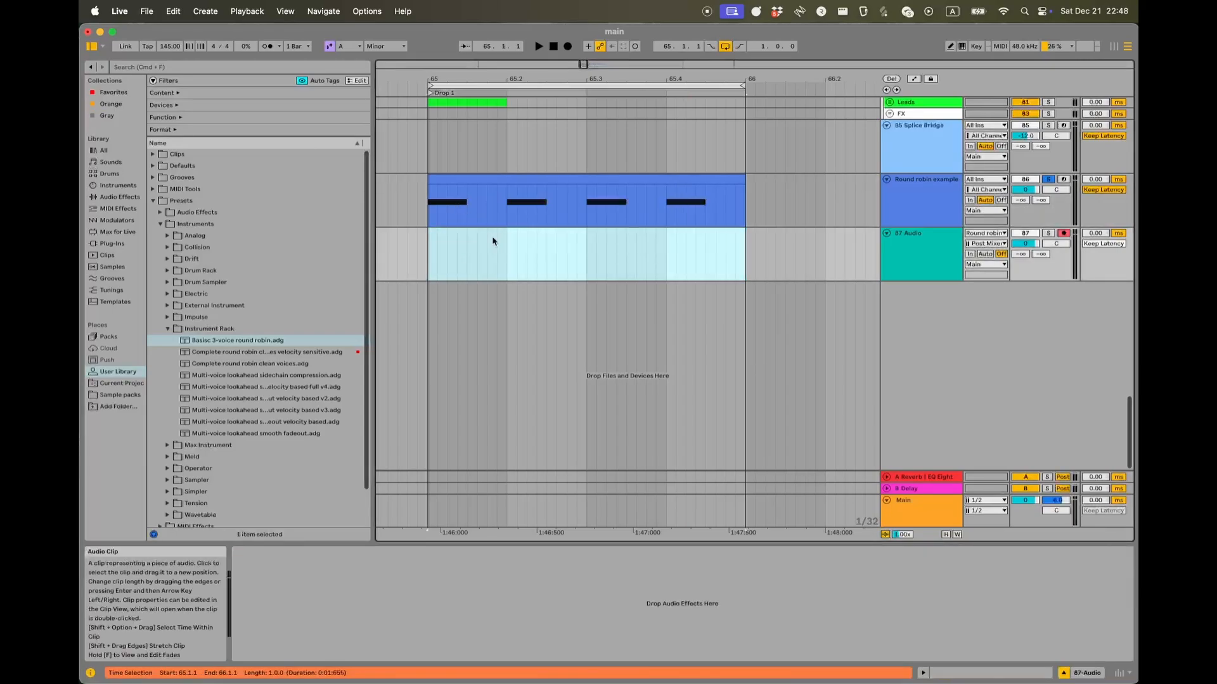
{"action": "left_click", "coordinate": [922, 260]}
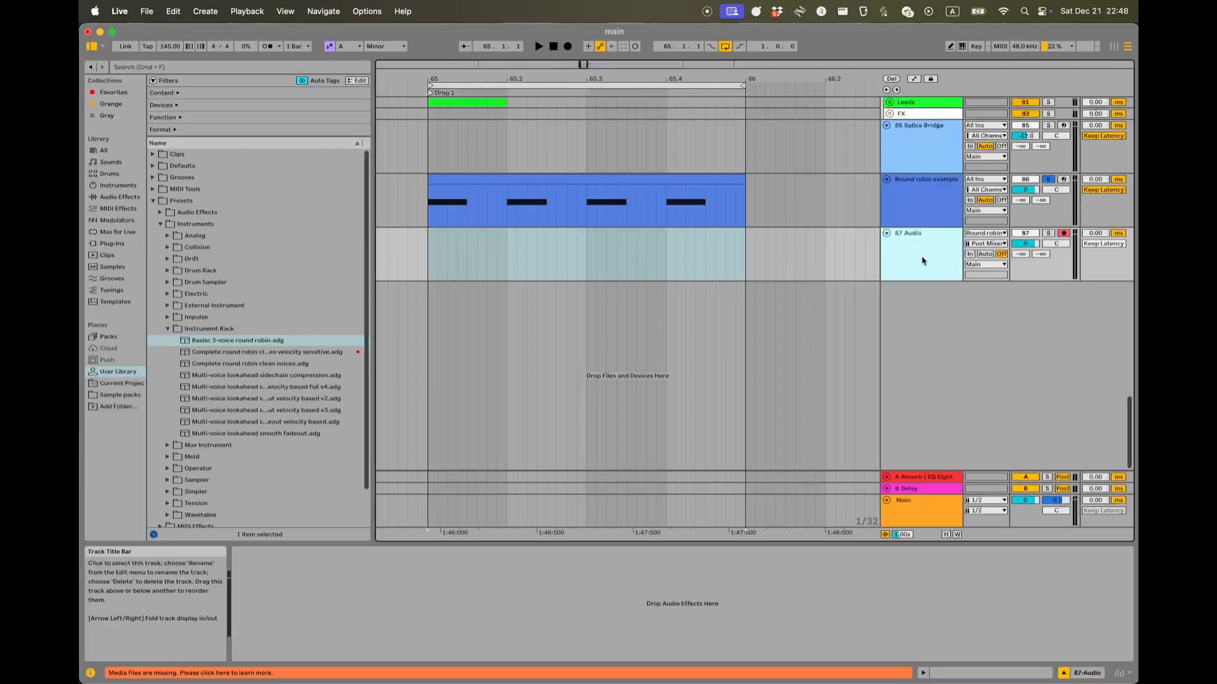
{"action": "key", "text": "Delete"}
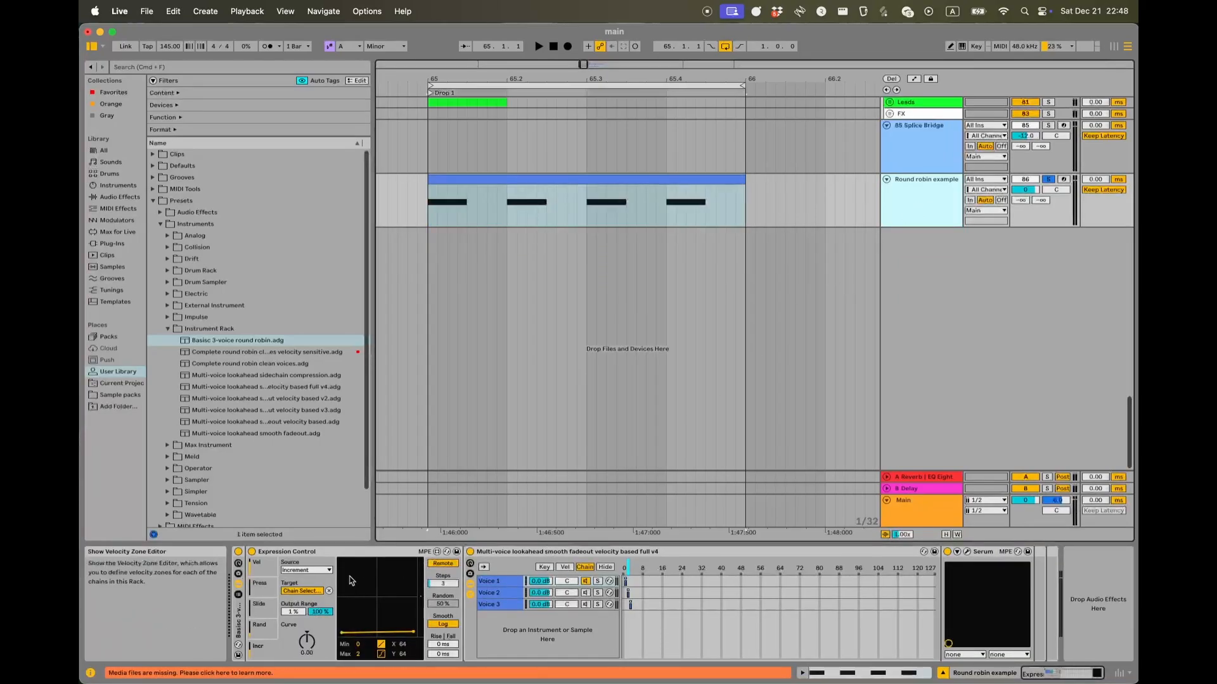
Play the MIDI clip from 65.1.1 to watch Expression Control, and reactivate the Voice 2 and Voice 3 chains
{"action": "left_click", "coordinate": [309, 552]}
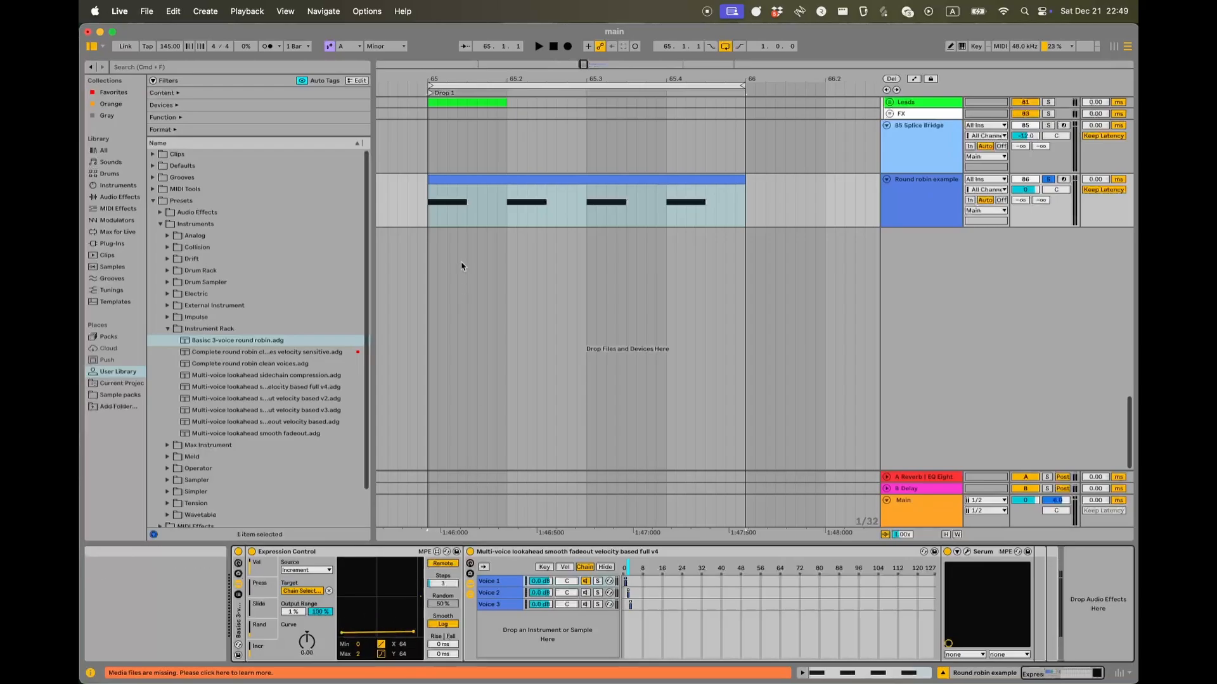
{"action": "left_click", "coordinate": [424, 208]}
{"action": "key", "text": "space"}
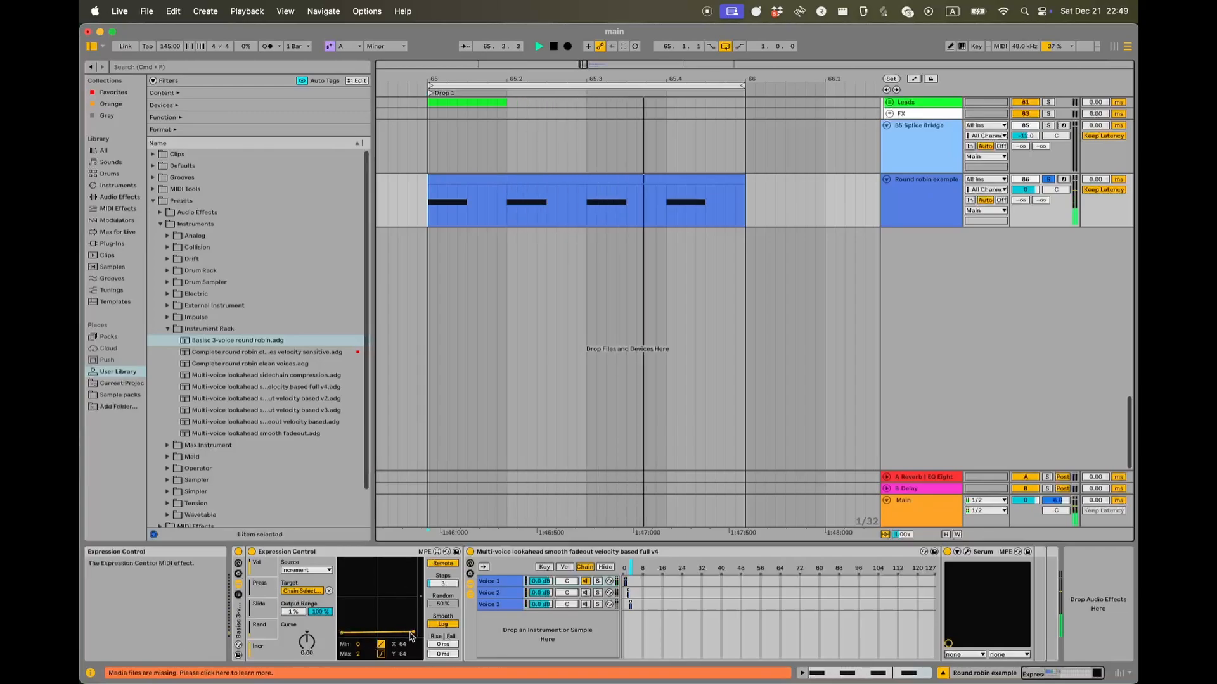
{"action": "left_click", "coordinate": [585, 593]}
{"action": "left_click", "coordinate": [585, 605]}
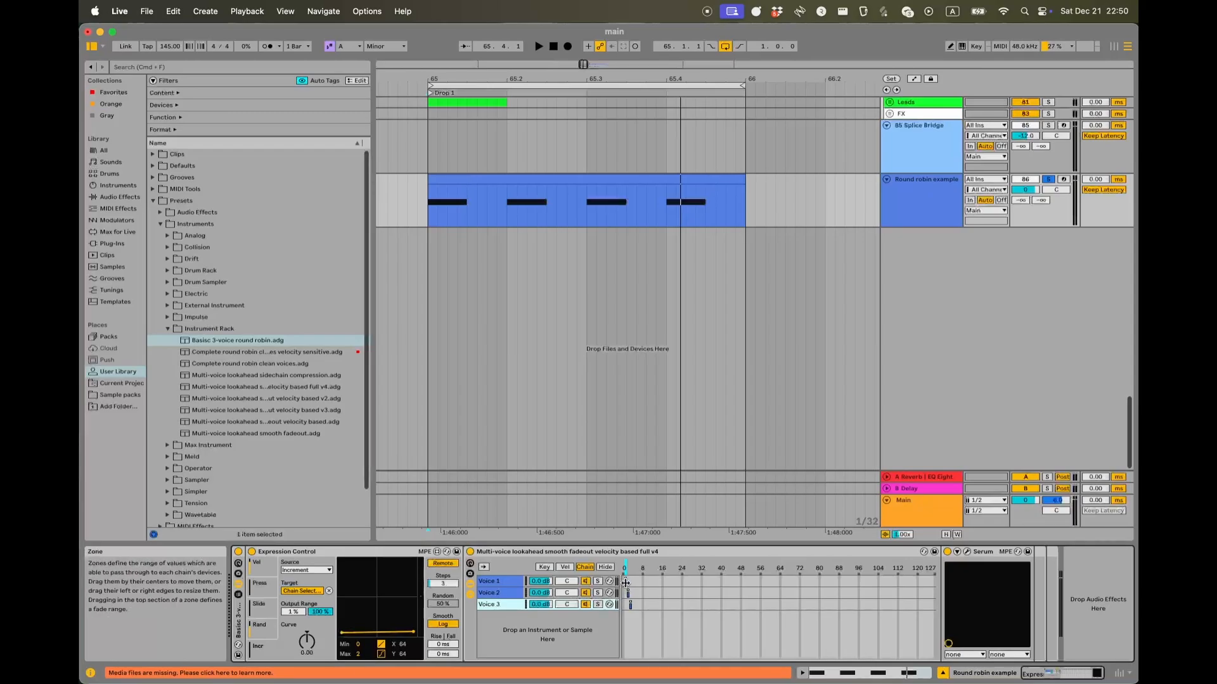
Examine the chain select zones of Voice 1, Voice 2 and Voice 3, toggling the rack's zone editor off and on
{"action": "left_click", "coordinate": [626, 581]}
{"action": "left_click", "coordinate": [628, 593]}
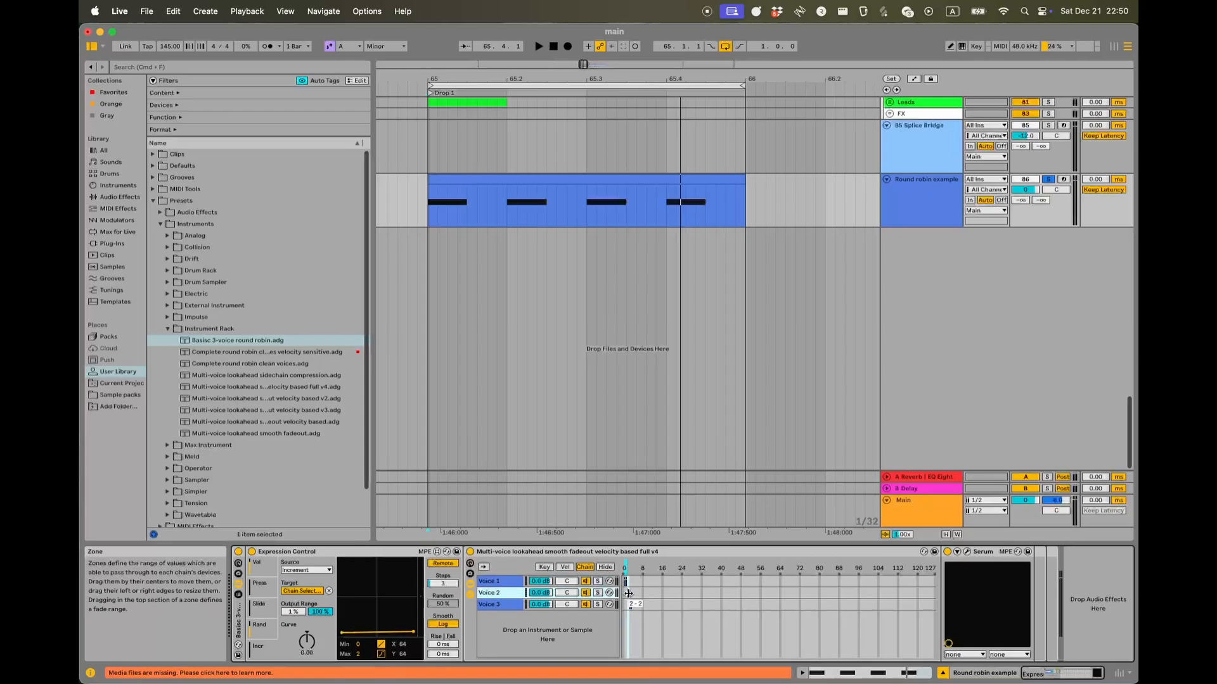
{"action": "left_click", "coordinate": [631, 606]}
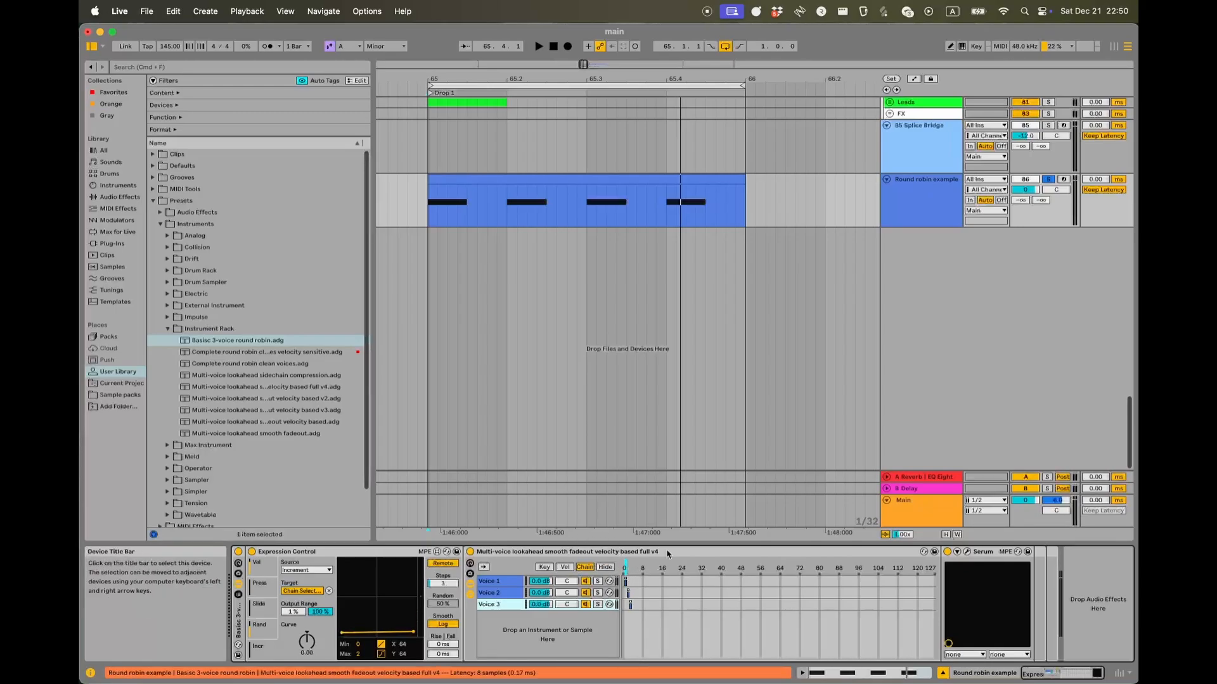
{"action": "left_click", "coordinate": [508, 582]}
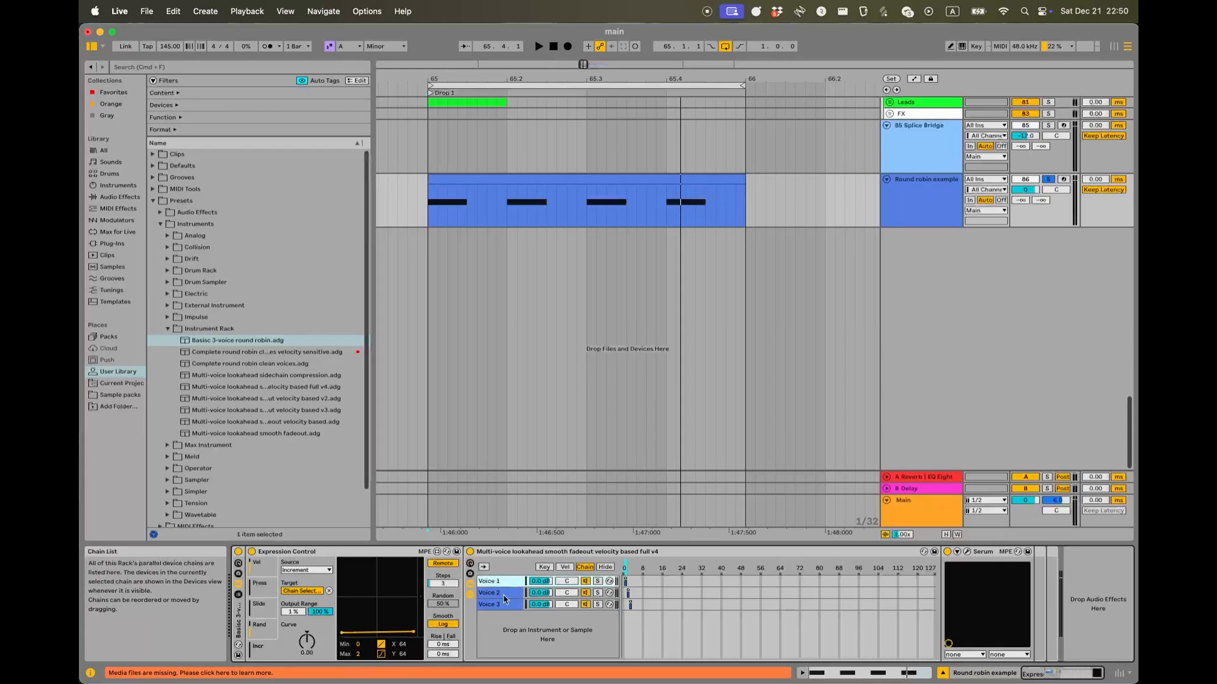
{"action": "left_click", "coordinate": [604, 567]}
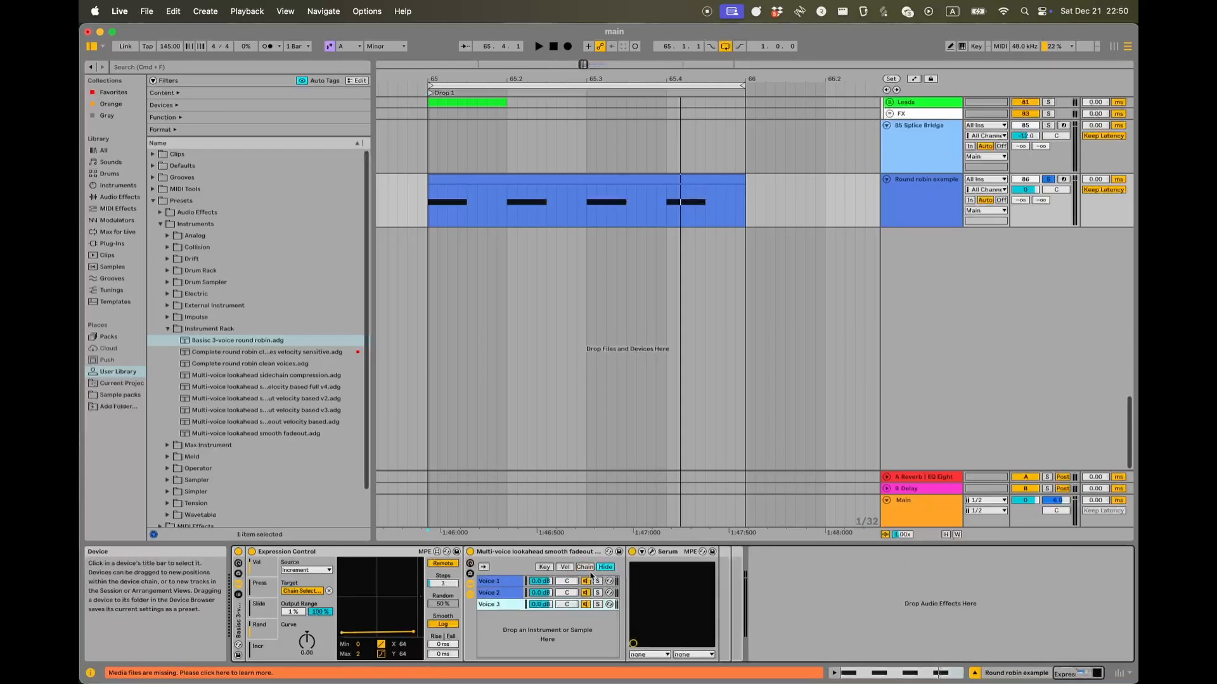
{"action": "left_click", "coordinate": [587, 568]}
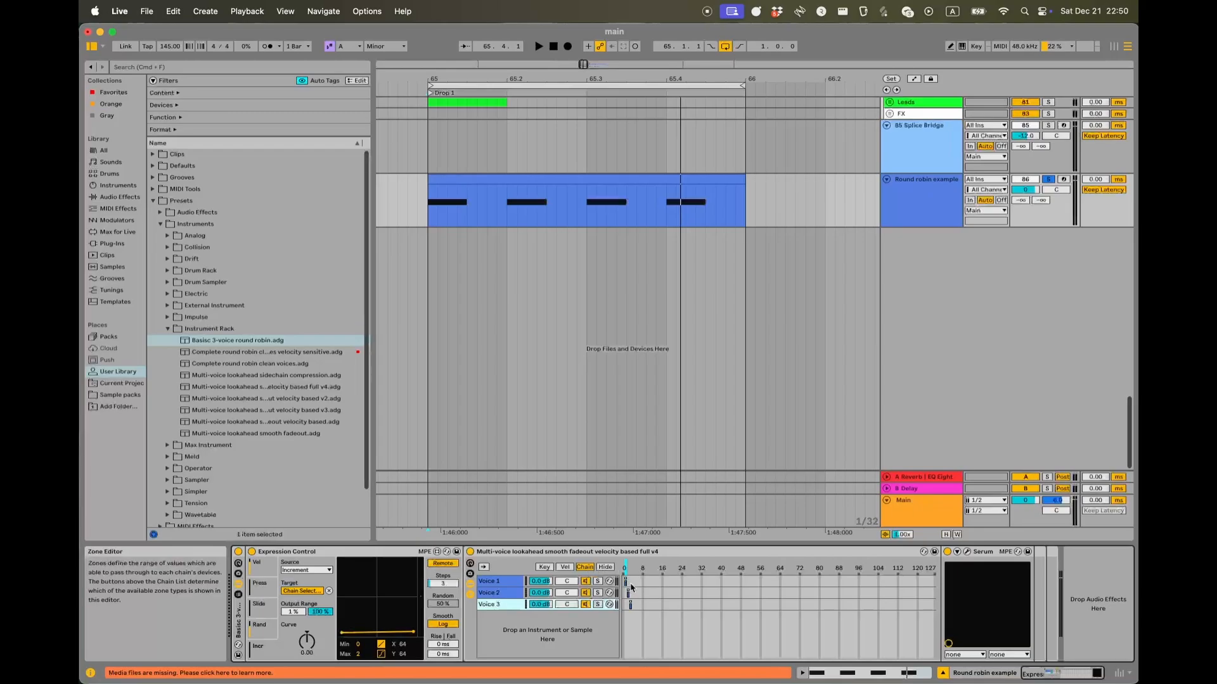
{"action": "mouse_move", "coordinate": [626, 581]}
{"action": "left_mouse_down"}
{"action": "mouse_move", "coordinate": [760, 583]}
{"action": "mouse_move", "coordinate": [624, 589]}
{"action": "left_mouse_up"}
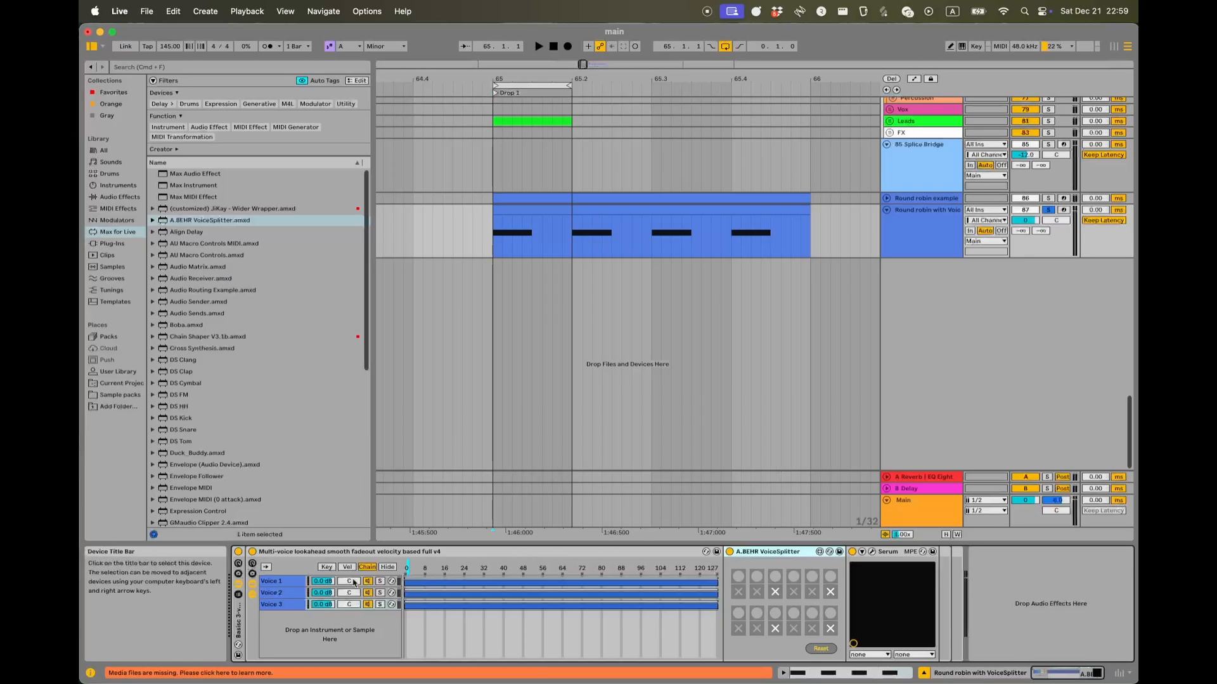
Inspect the VoiceSplitter settings in each of the three voice chains on the Round robin with VoiceSplitter track
{"action": "left_click", "coordinate": [297, 582]}
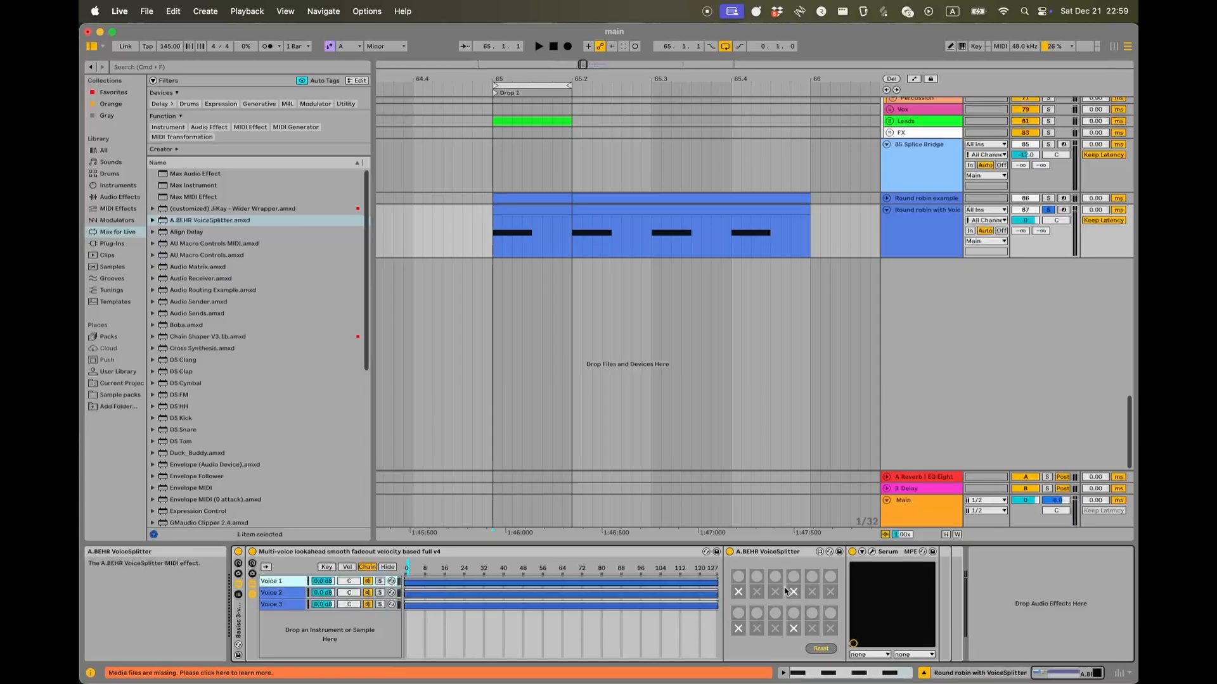
{"action": "left_click", "coordinate": [899, 552]}
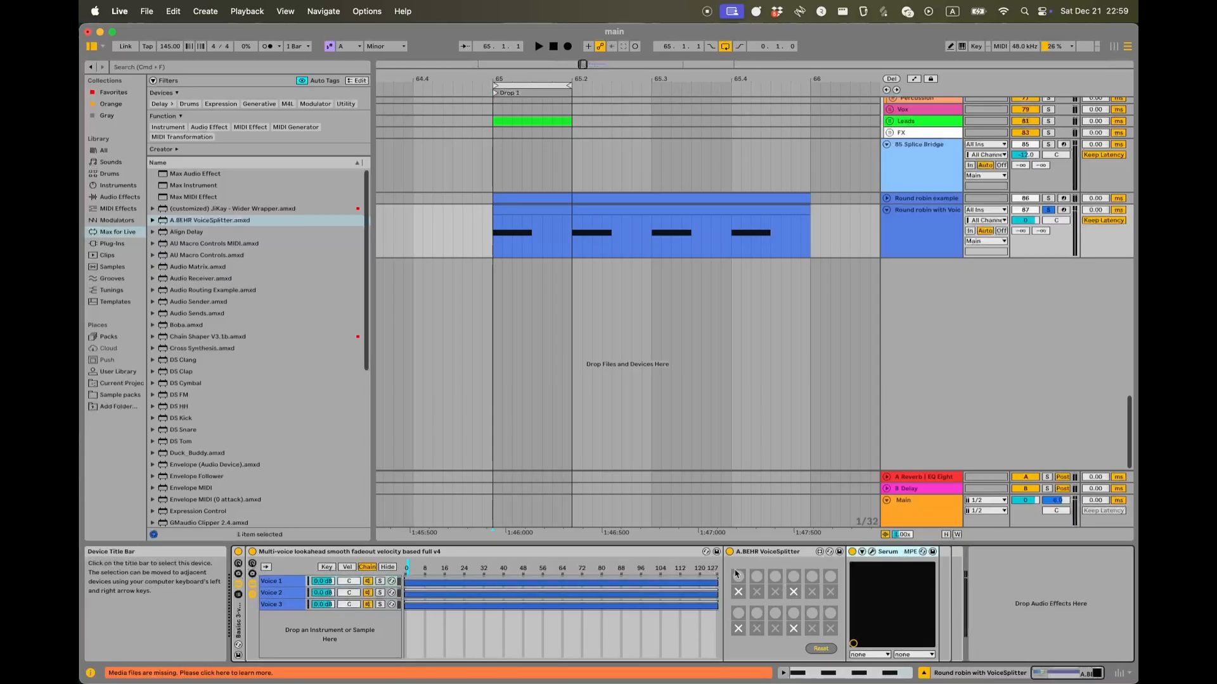
{"action": "left_click", "coordinate": [294, 605]}
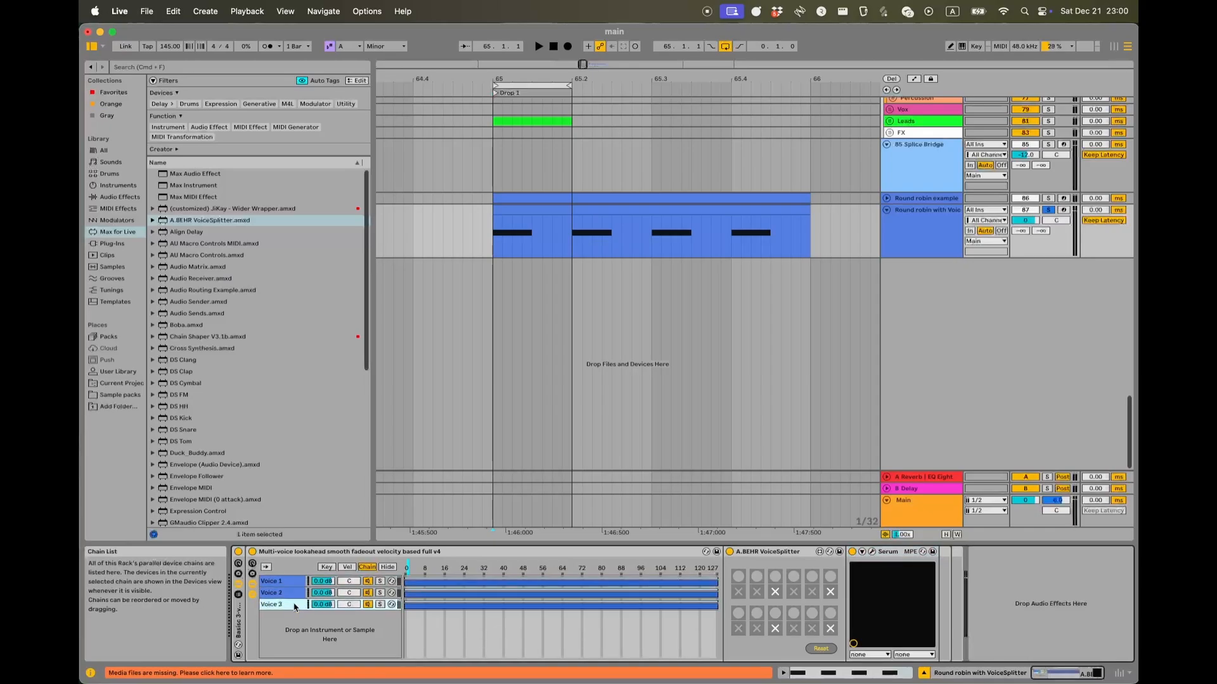
{"action": "left_click", "coordinate": [288, 582]}
{"action": "left_click", "coordinate": [290, 593]}
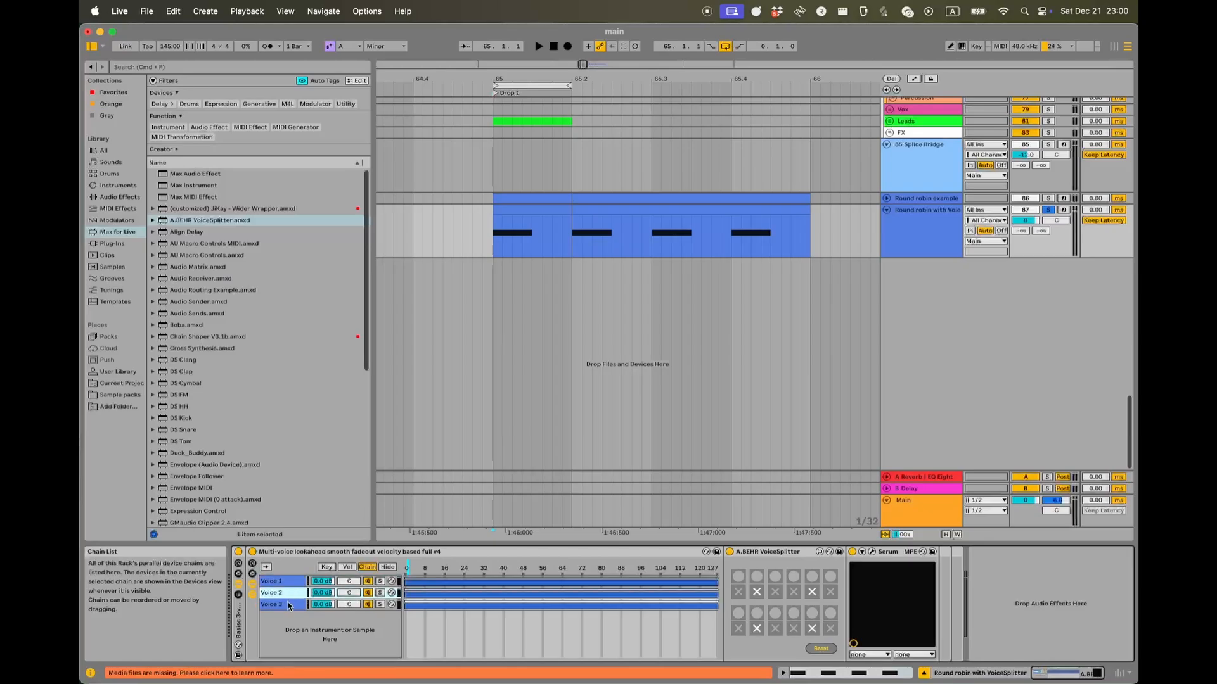
{"action": "left_click", "coordinate": [291, 605]}
Loop the VoiceSplitter track's clip from 65.1.1 to 66.1.1 and play it
{"action": "left_click_drag", "start_coordinate": [495, 238], "coordinate": [810, 237]}
{"action": "key", "text": "super+l"}
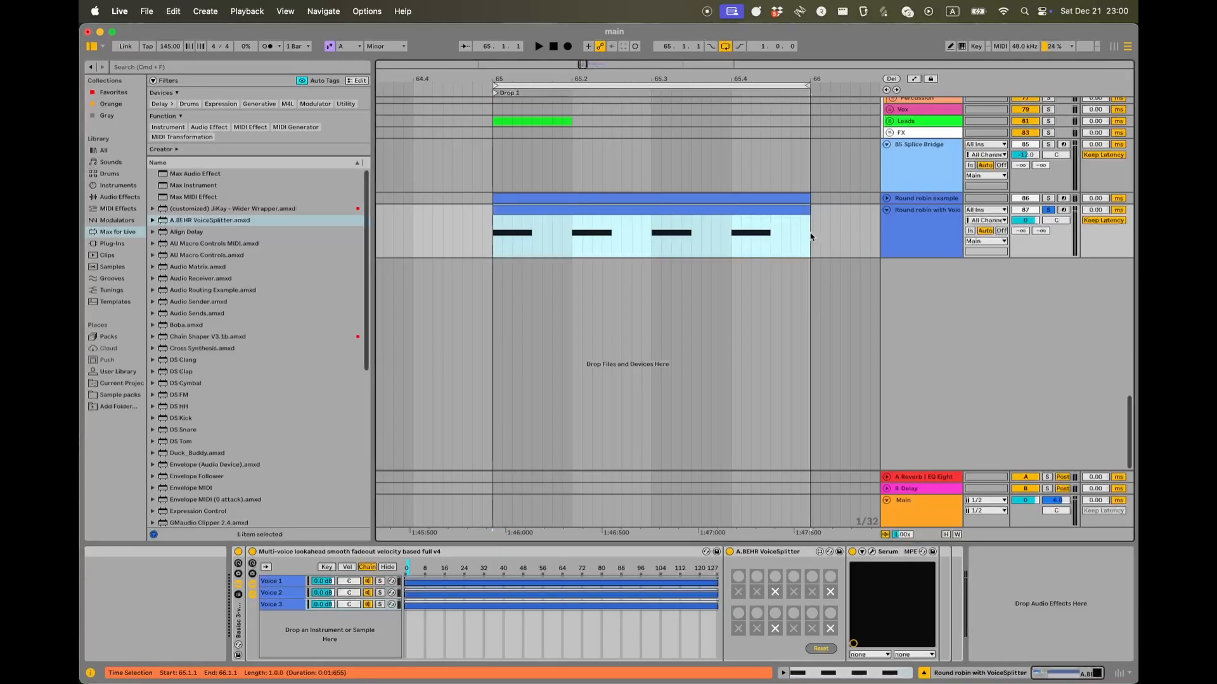
{"action": "key", "text": "space"}
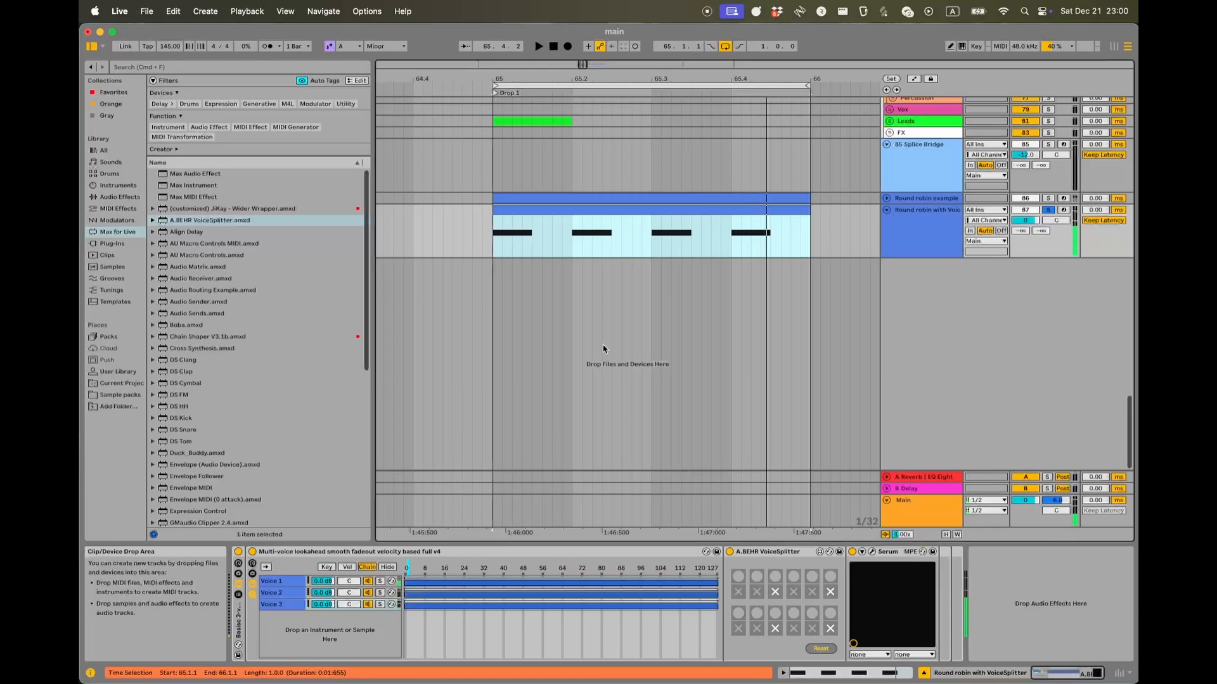
Stop playback and loop the first beat of the Round robin with VoiceSplitter clip, from 65.1.1 to 65.2.1
{"action": "key", "text": "space"}
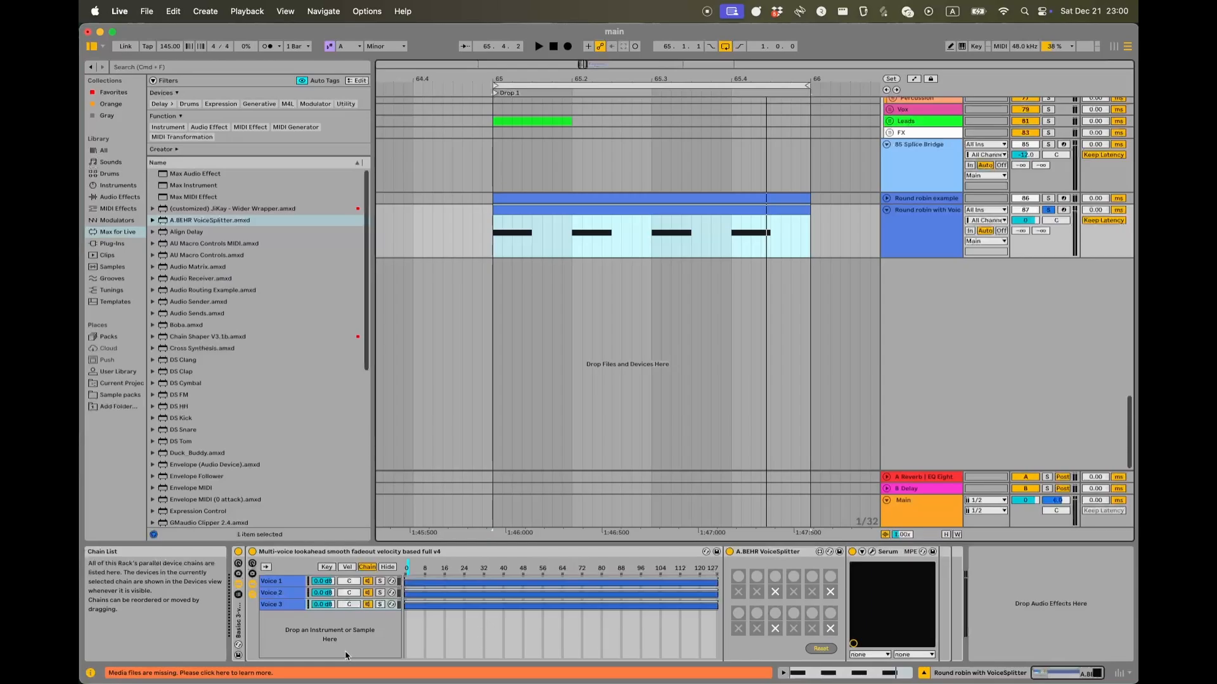
{"action": "left_click", "coordinate": [495, 246]}
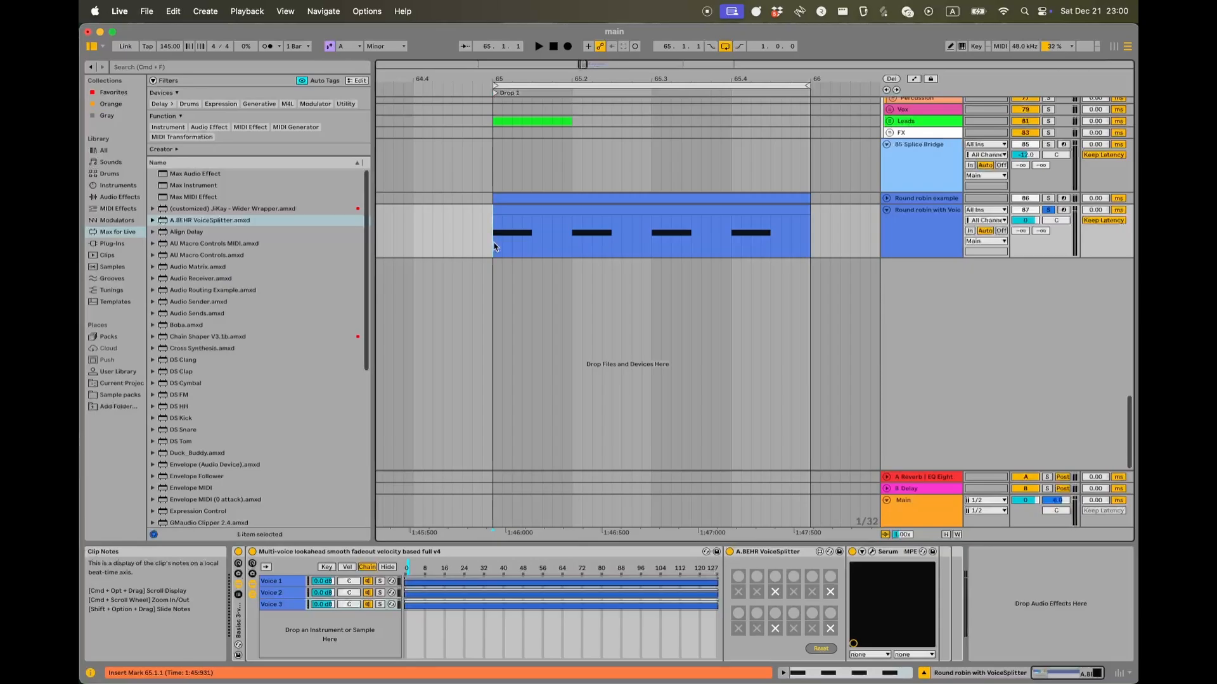
{"action": "left_click_drag", "start_coordinate": [494, 246], "coordinate": [569, 240]}
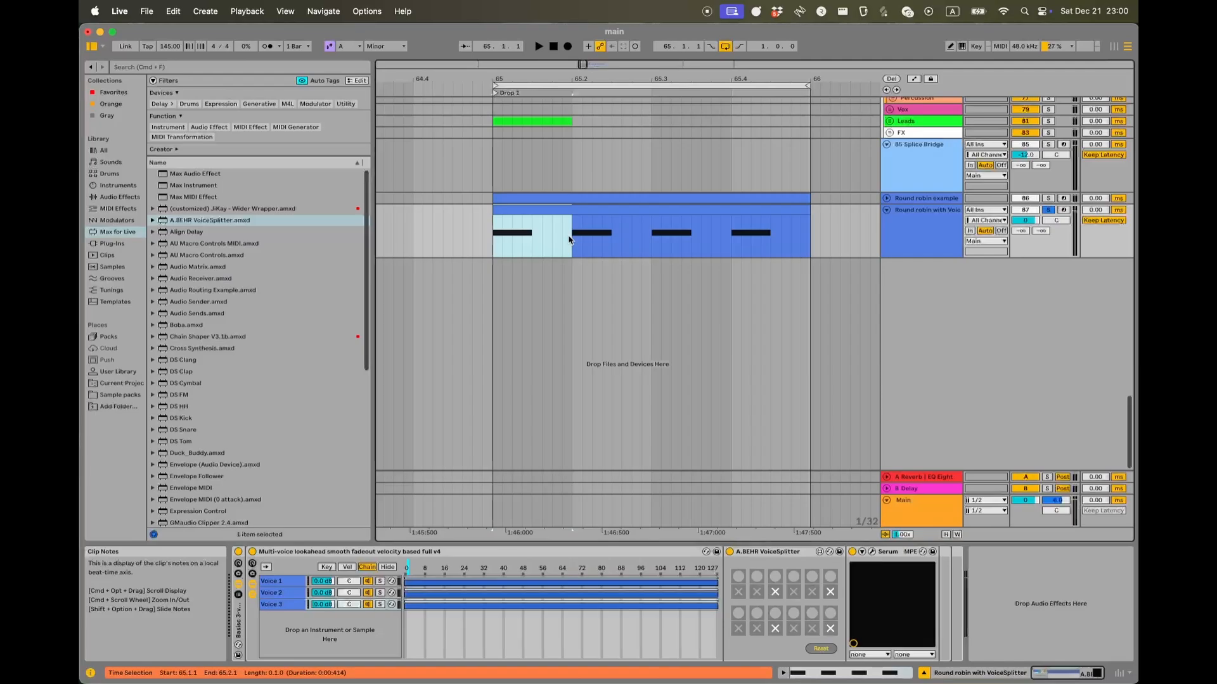
{"action": "key", "text": "super+l"}
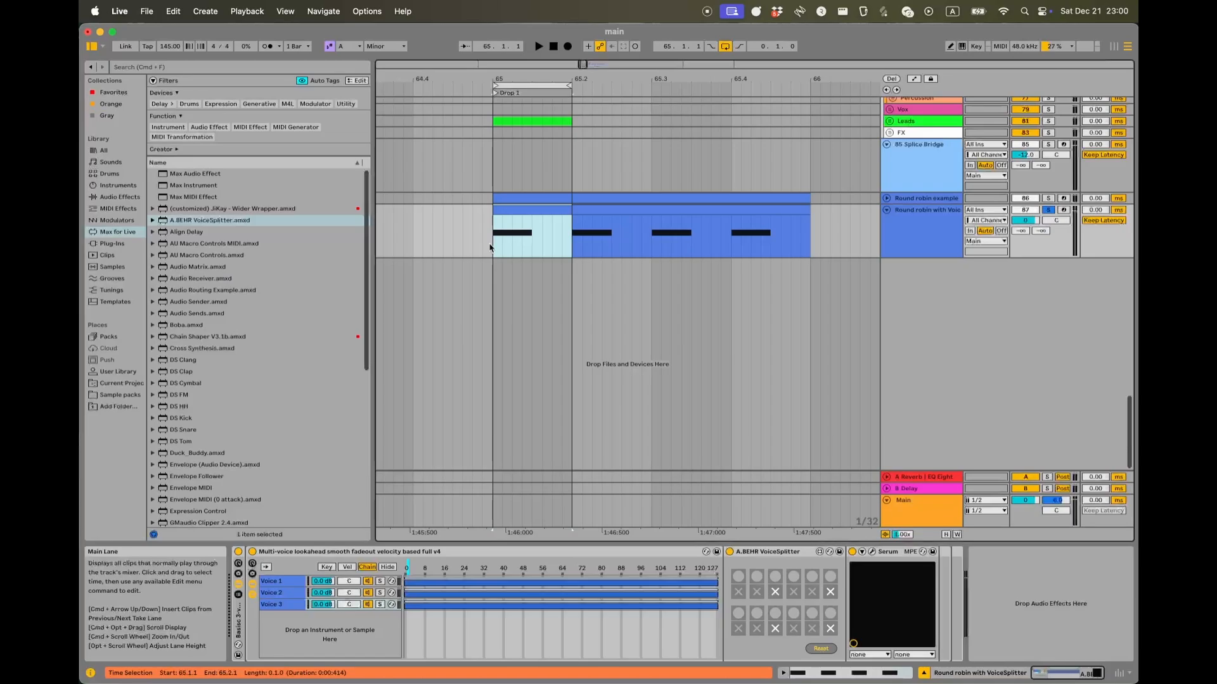
Show the occularScope window on Main to examine the looped note's waveform, stop playback and inspect the voice chains' VoiceSplitter settings
{"action": "key", "text": "alt+super+p"}
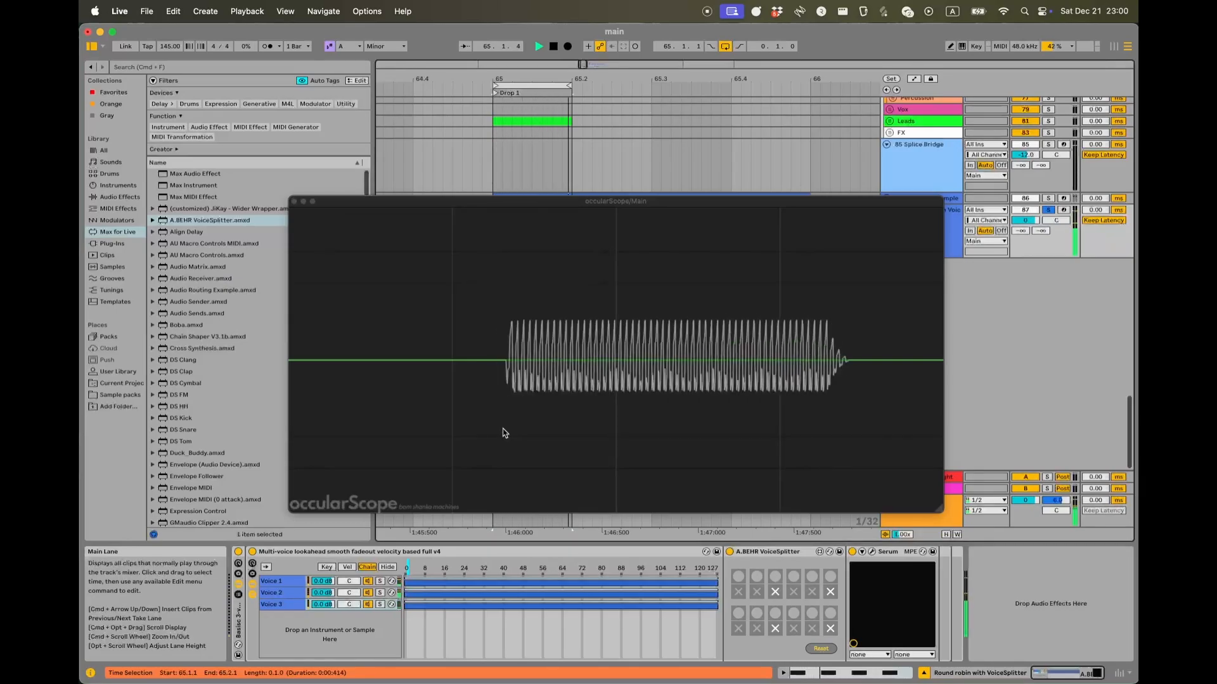
{"action": "key", "text": "space"}
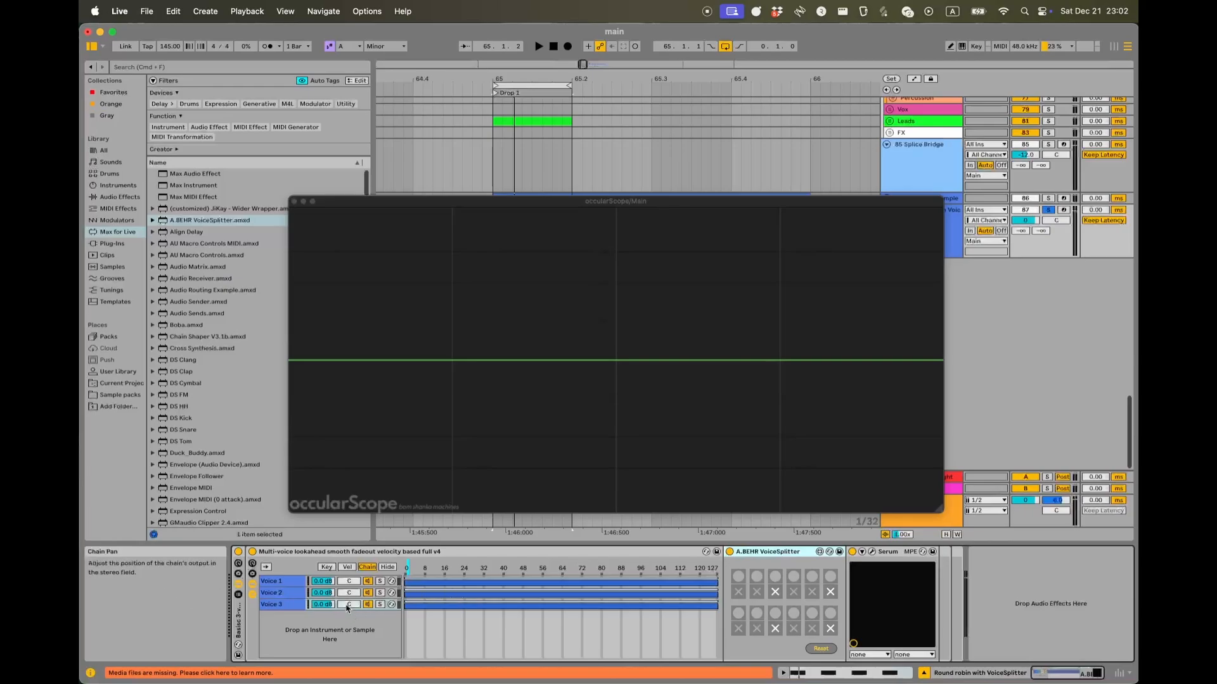
{"action": "left_click", "coordinate": [296, 584]}
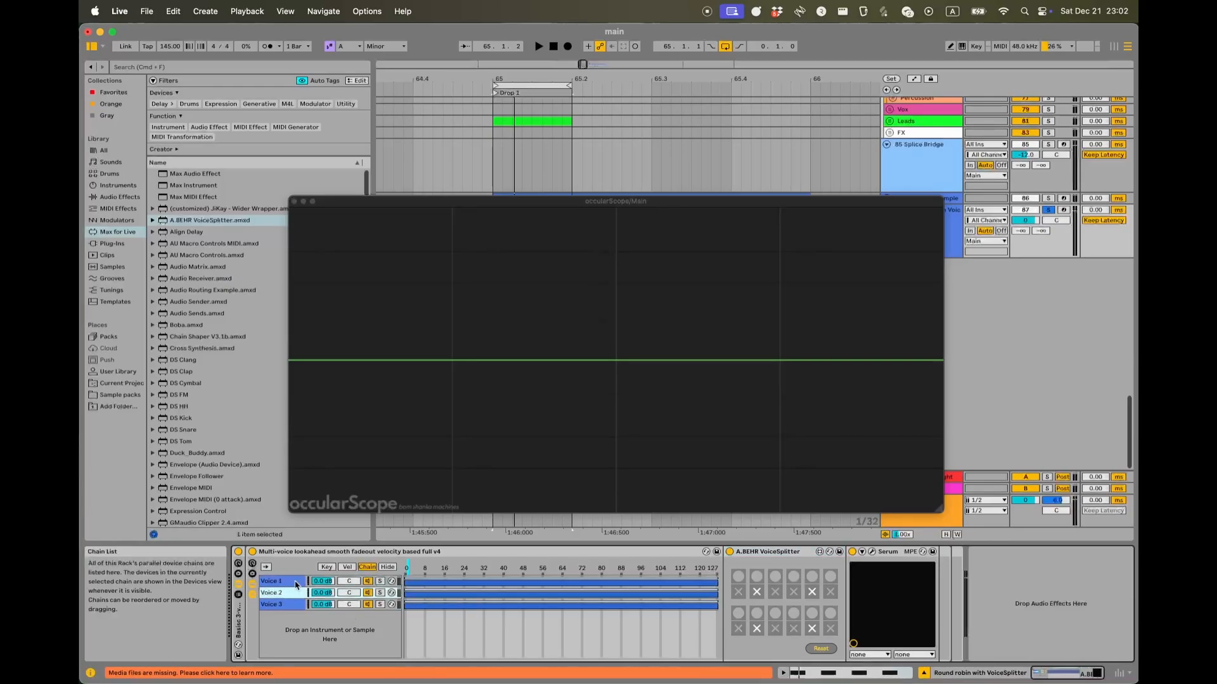